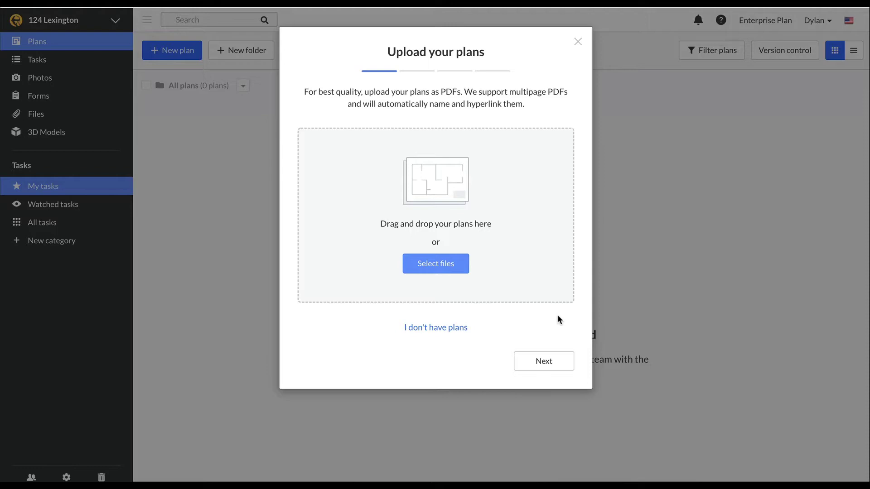
Step: Dismiss the Upload your plans window to reveal the empty 124 Lexington plans list
left_click(578, 43)
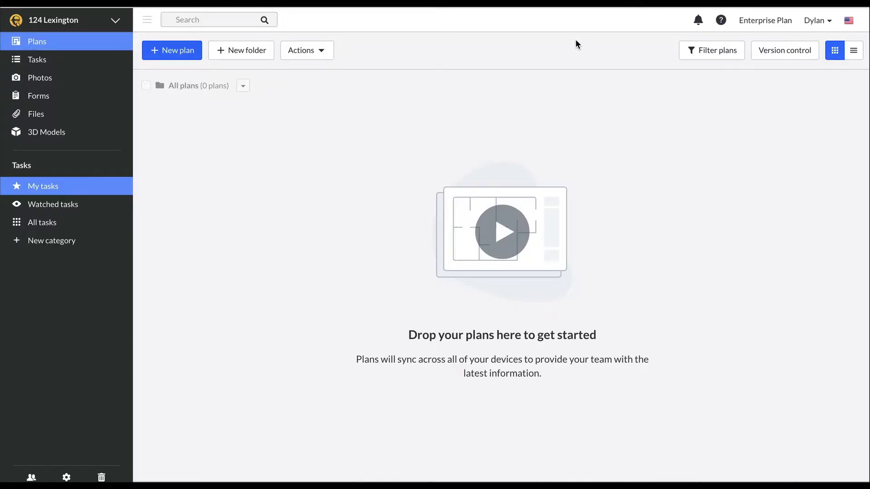
Step: Open the New plan dialog to reach the plan file upload options
left_click(180, 54)
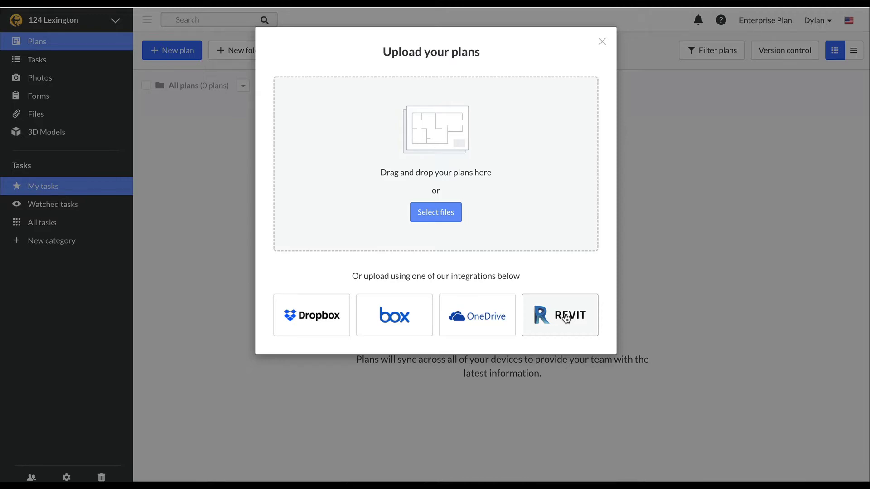
Step: Add the six plan PDFs, A1.01 - Site Plan through A3.02 - Building 2 Elevations, and upload them
left_click(442, 218)
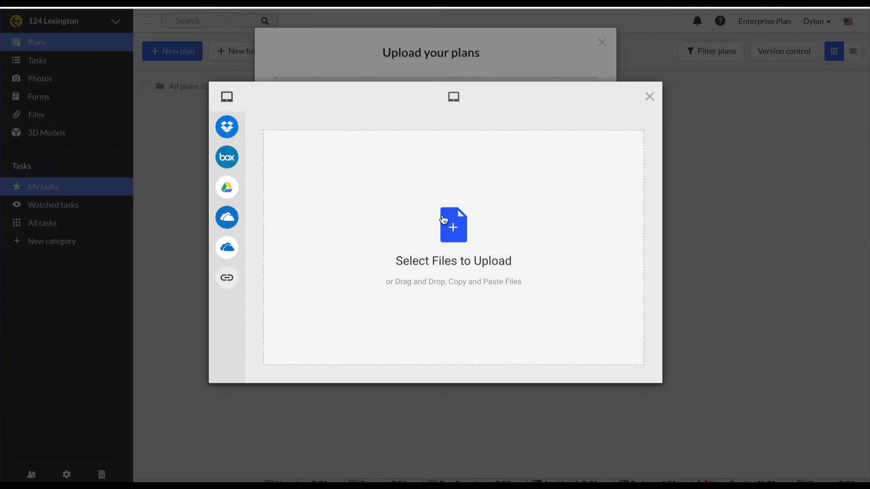
mouse_move(243, 131)
left_click_drag(453, 454, 383, 291)
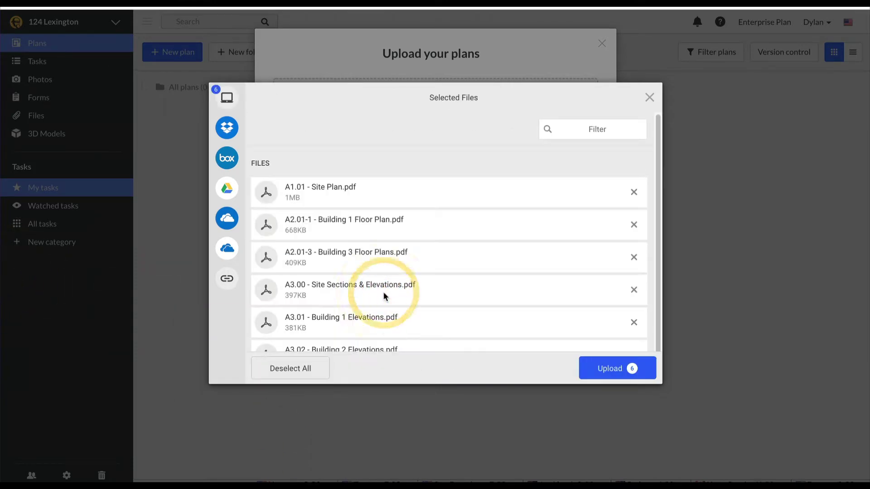
left_click(603, 368)
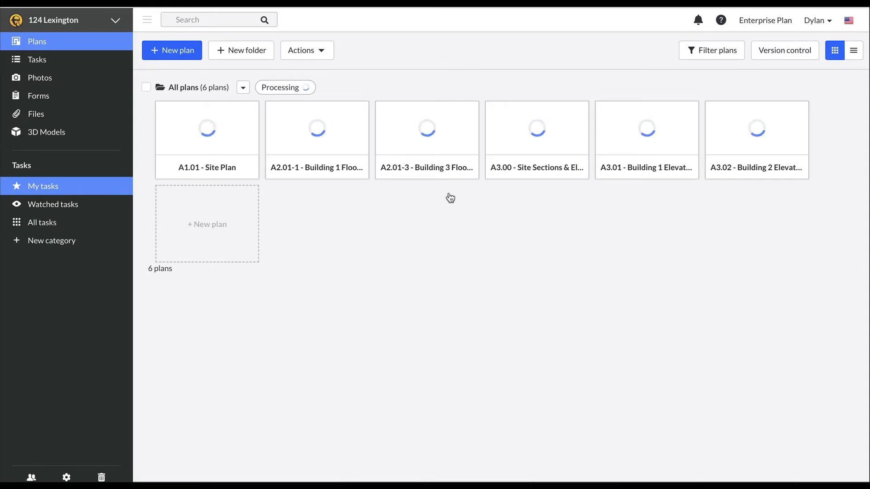
Step: Upload Architectural.pdf as a new plan set
left_click(175, 50)
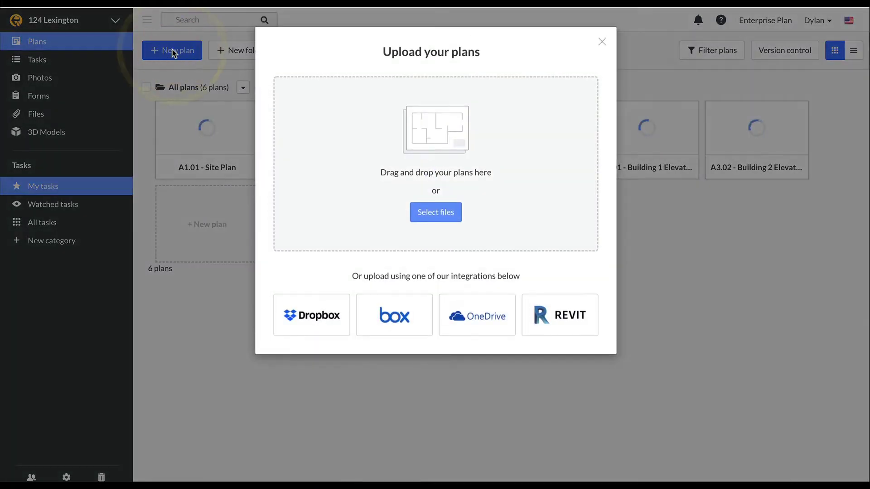
left_click_drag(326, 103, 446, 159)
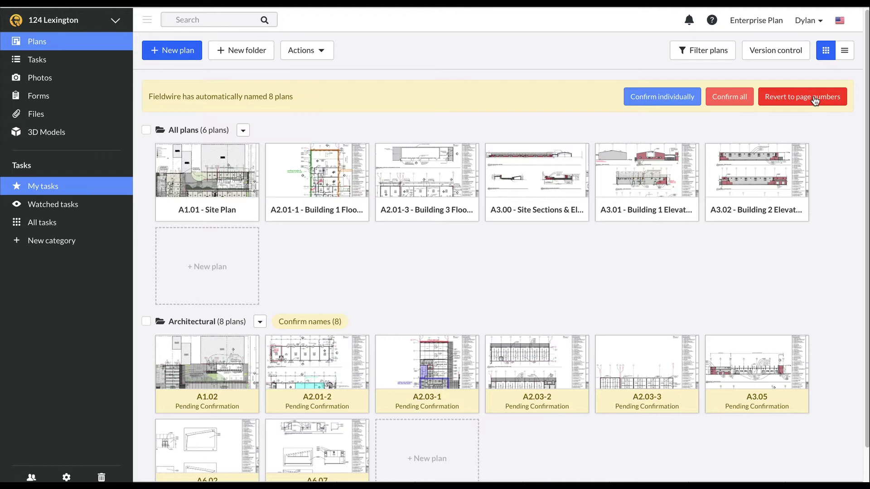
Step: Confirm sheets A1.02, A2.01-2 and A2.03-1 individually, then confirm all remaining sheet names
left_click(658, 95)
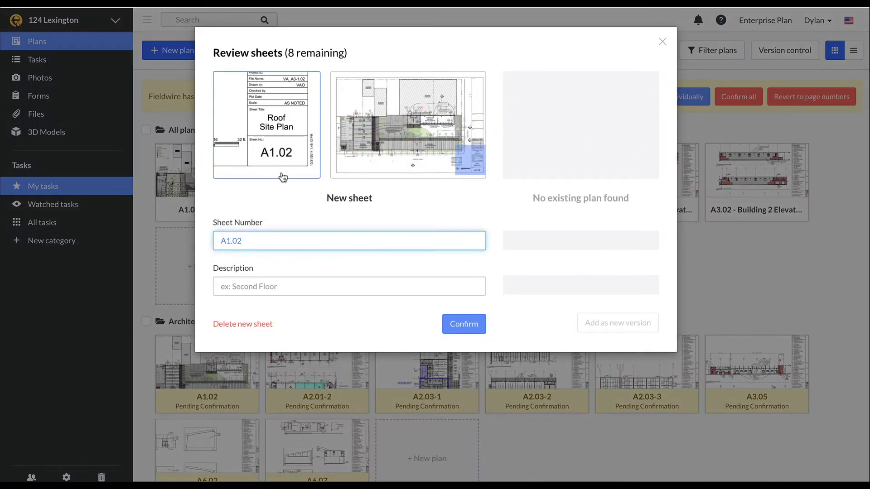
left_click(458, 325)
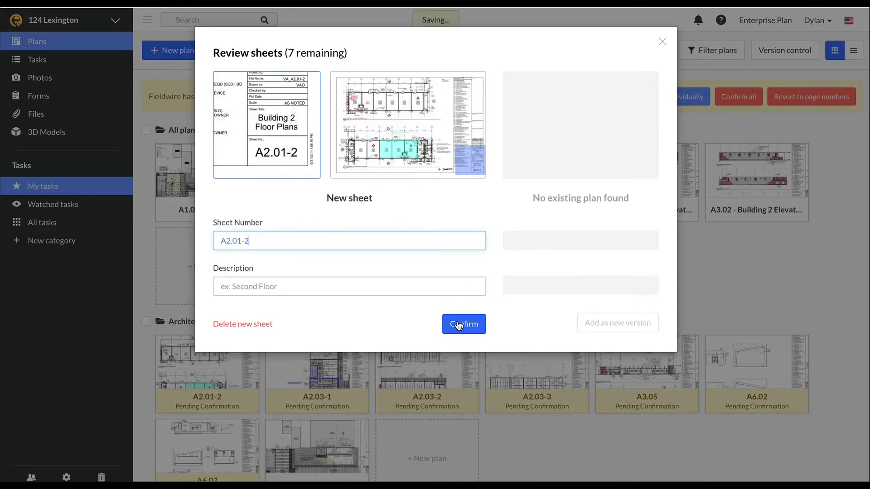
left_click(458, 325)
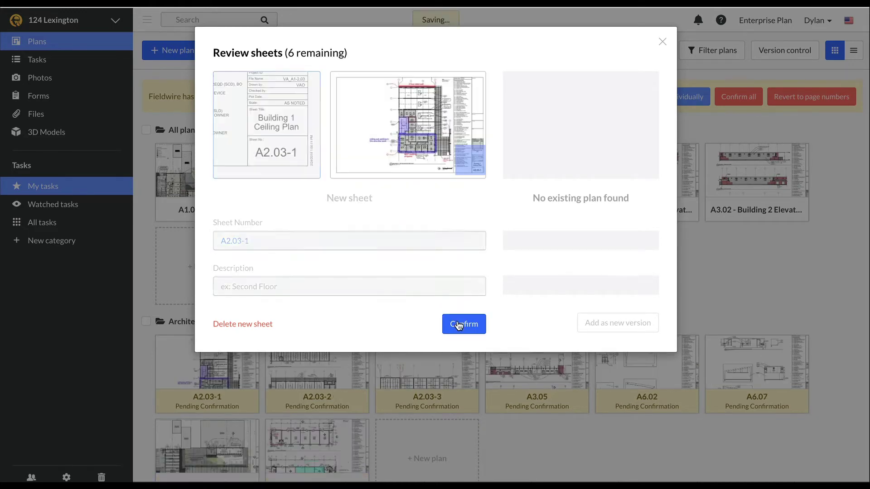
left_click(458, 325)
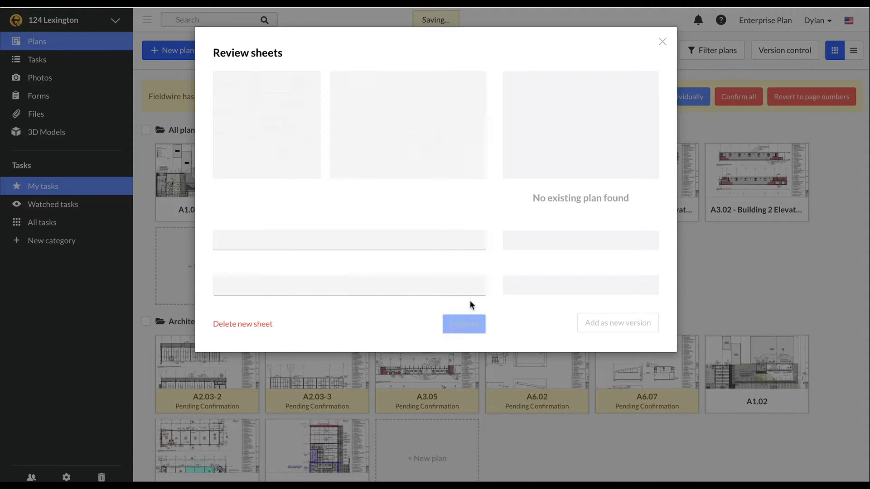
left_click(761, 119)
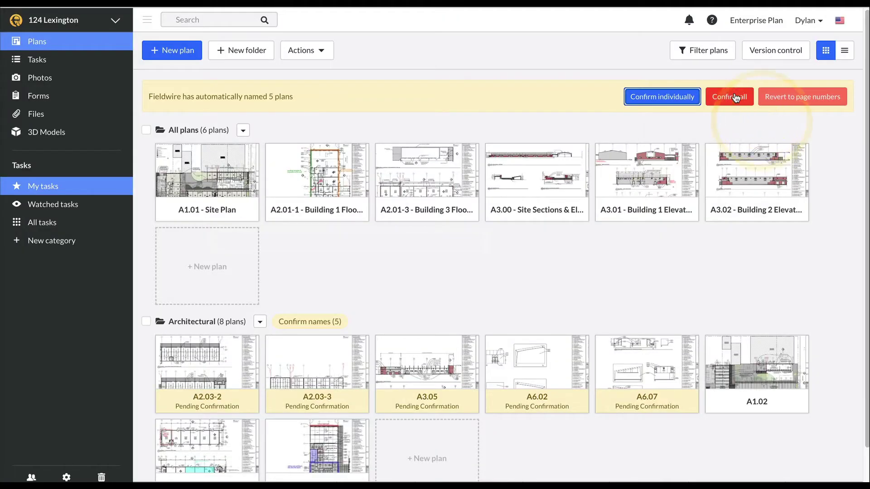
left_click(736, 96)
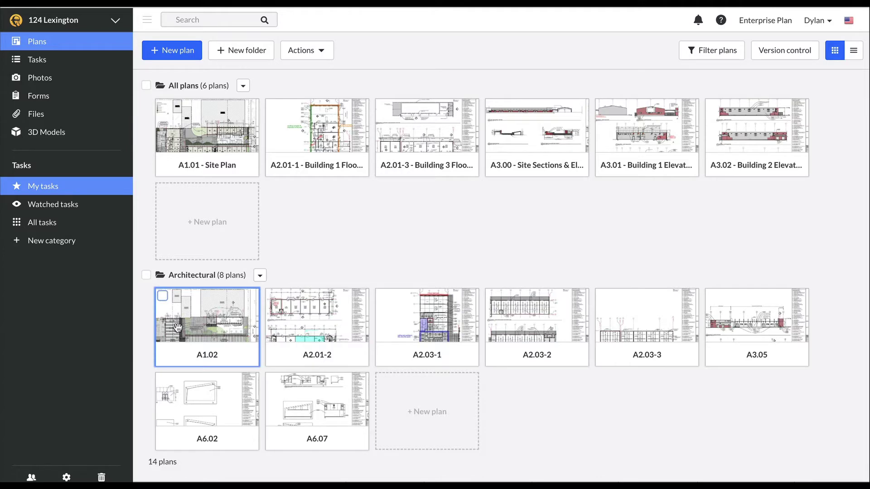
Step: Open A2.01-1 Building 1 Floor Plan and follow its A6.02 callout to the linked sheet
left_click(311, 143)
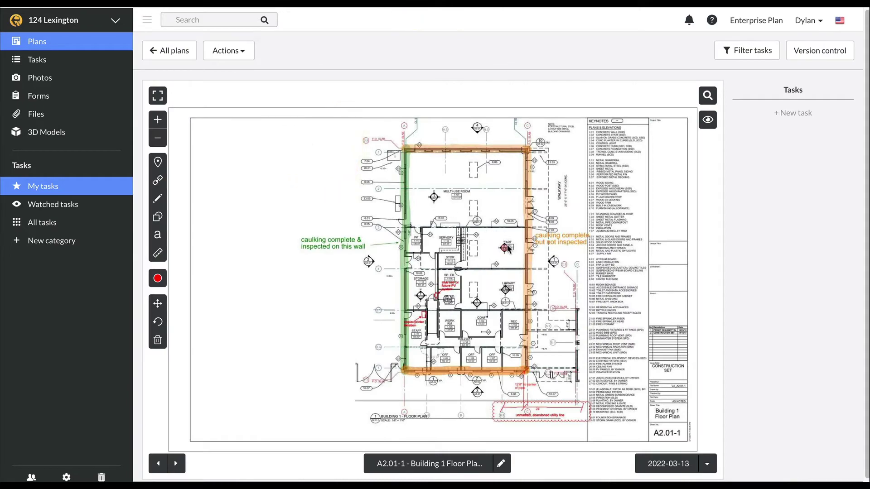
scroll(505, 248, "up", 5)
scroll(483, 242, "up", 3)
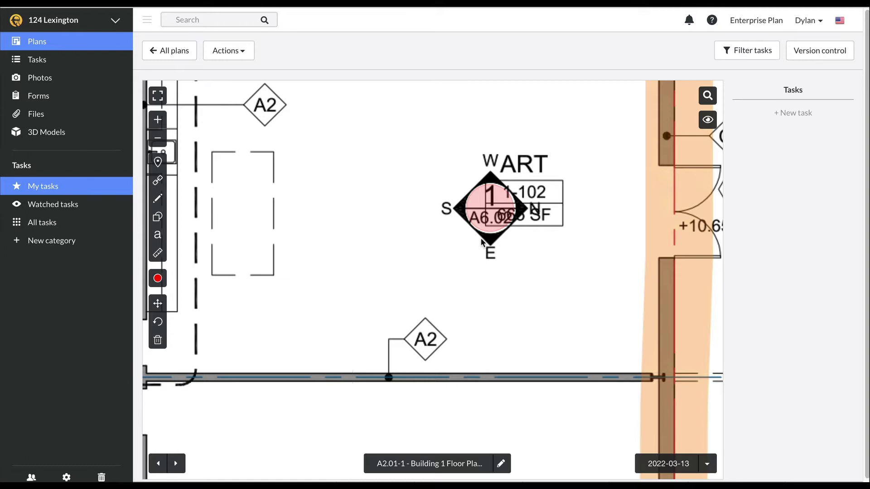
left_click(483, 213)
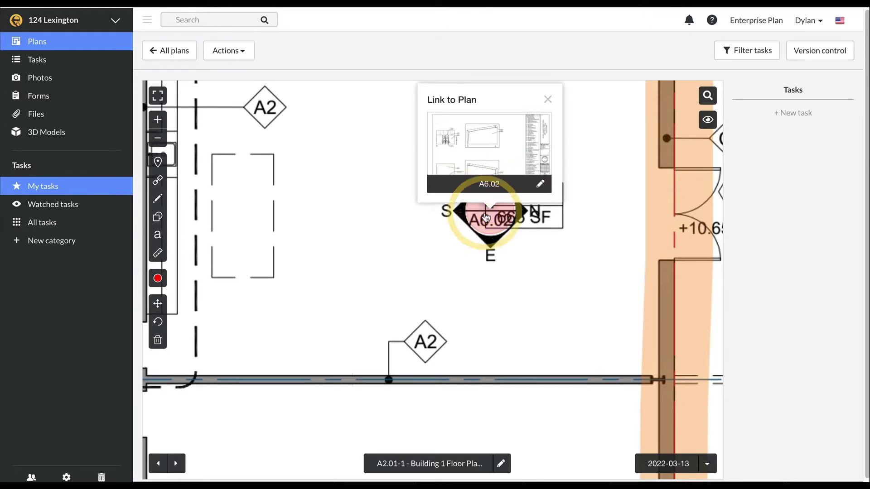
left_click(491, 150)
Step: Inspect sheet A6.02, then go back to the floor plan and on to All plans
scroll(471, 249, "up", 2)
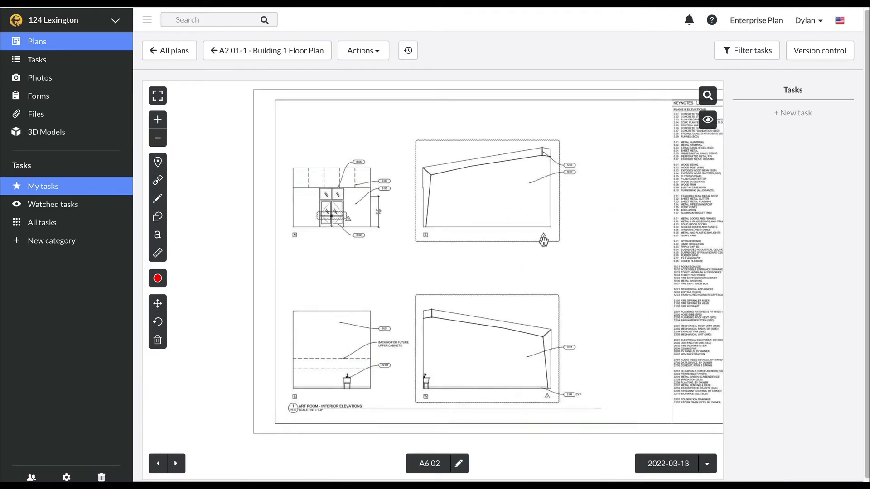
scroll(491, 362, "up", 3)
left_click_drag(492, 369, 493, 350)
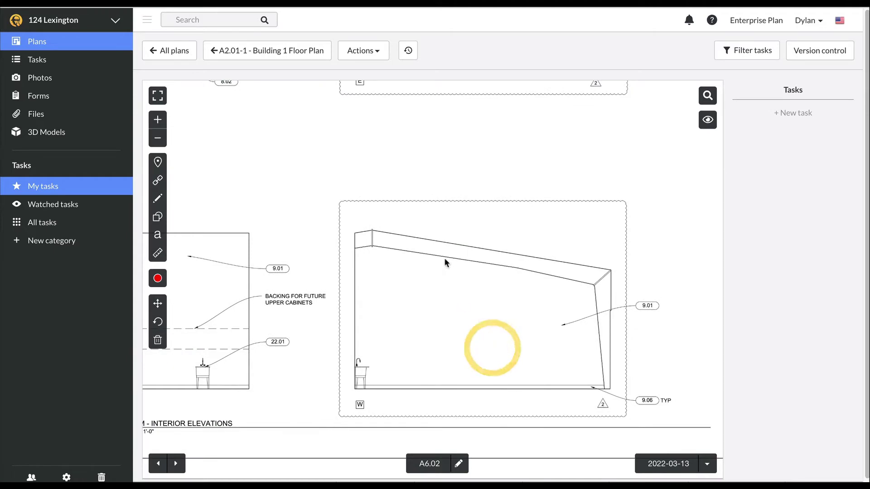
left_click(279, 51)
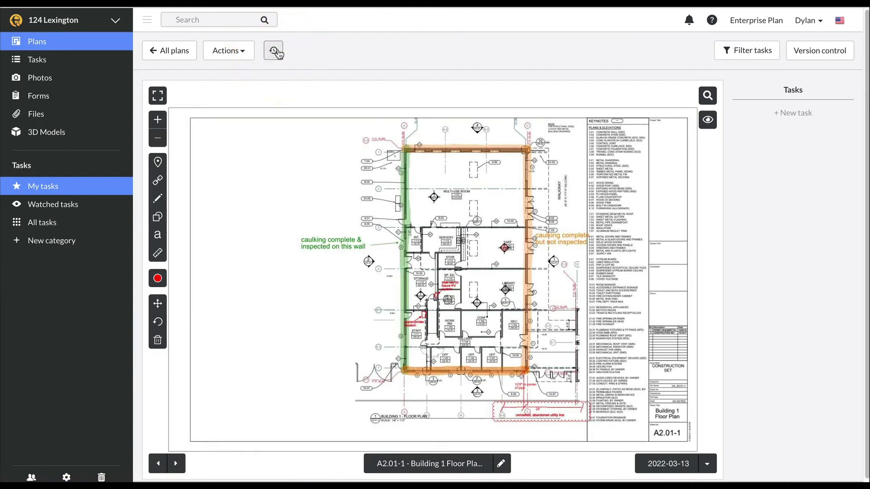
left_click(162, 51)
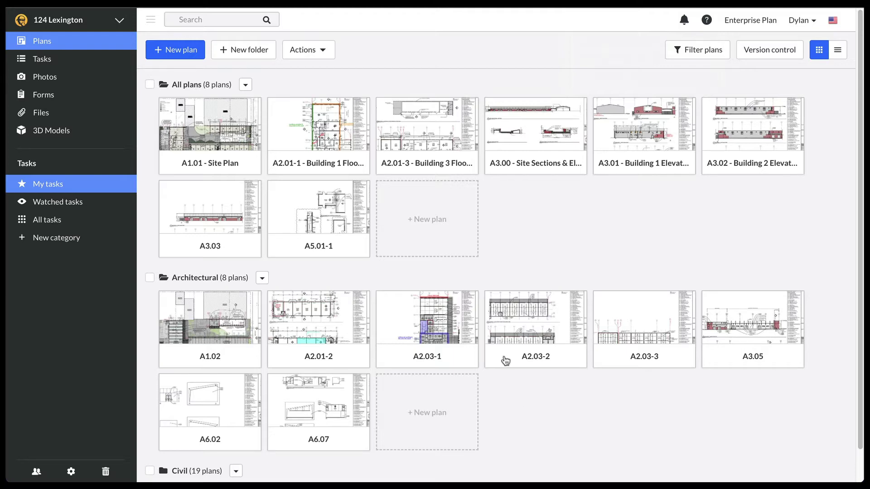
left_click(492, 299)
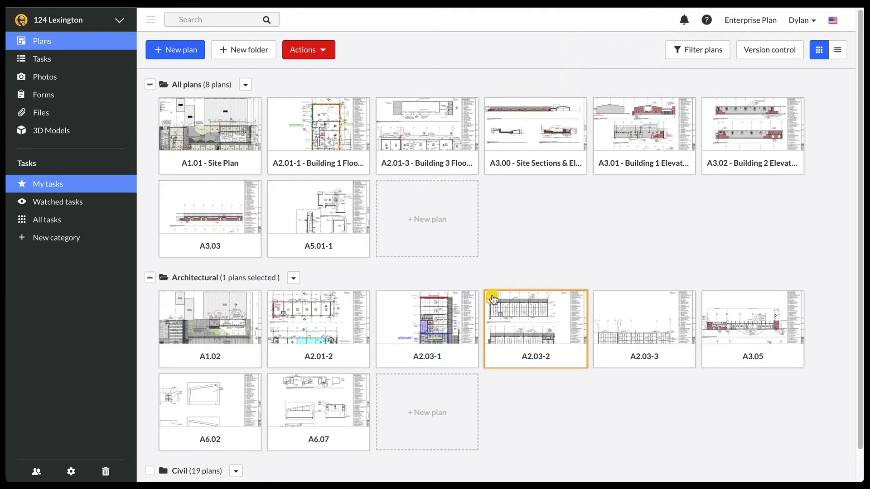
left_click(318, 50)
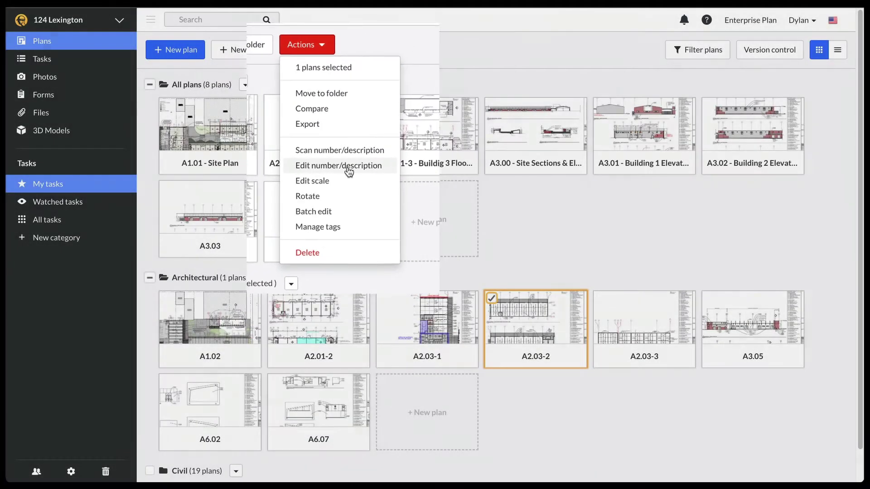
left_click(349, 168)
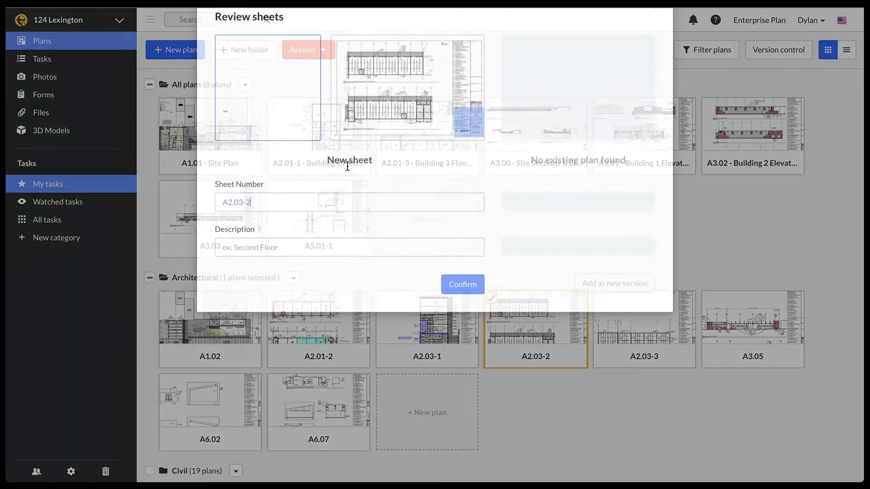
left_click(363, 284)
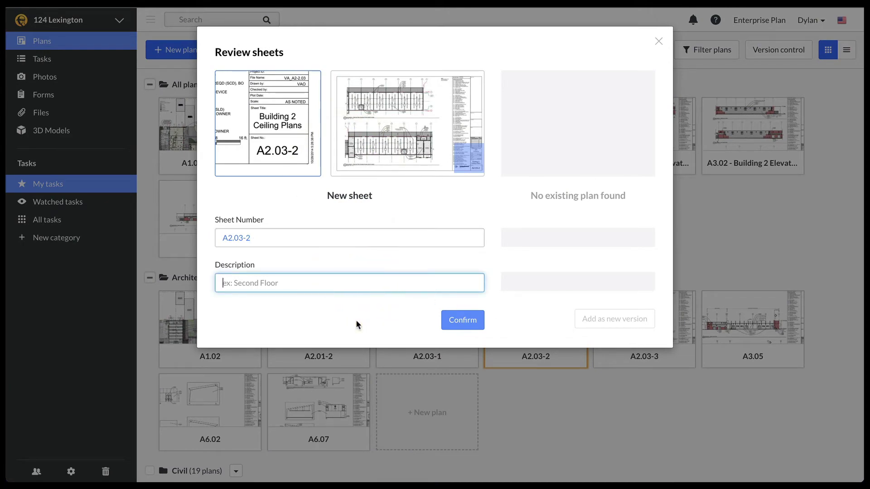
left_click(658, 41)
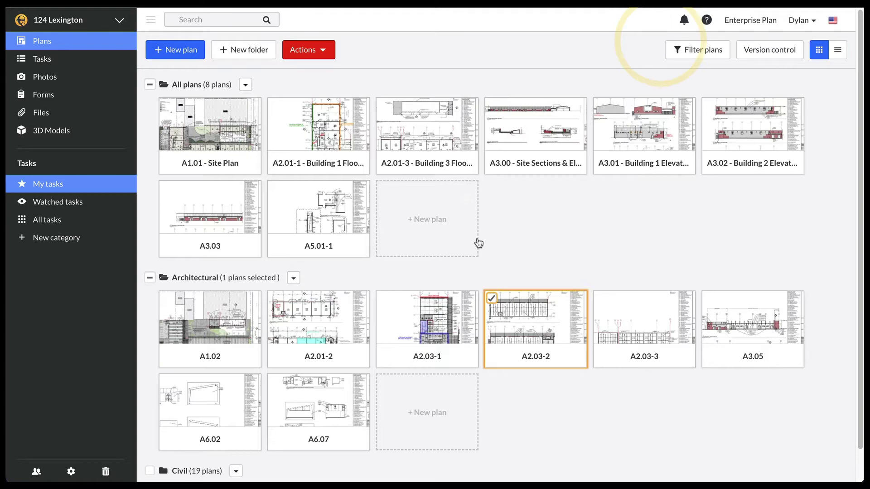
left_click(491, 298)
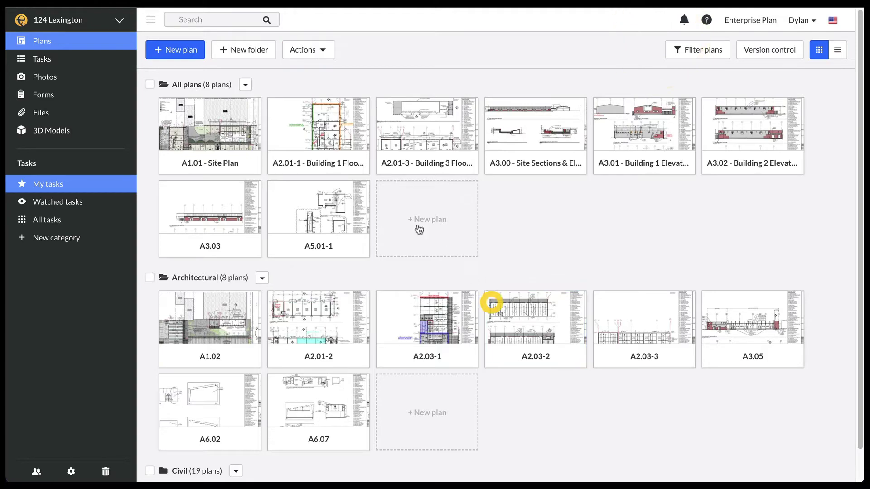
left_click(150, 84)
left_click(298, 51)
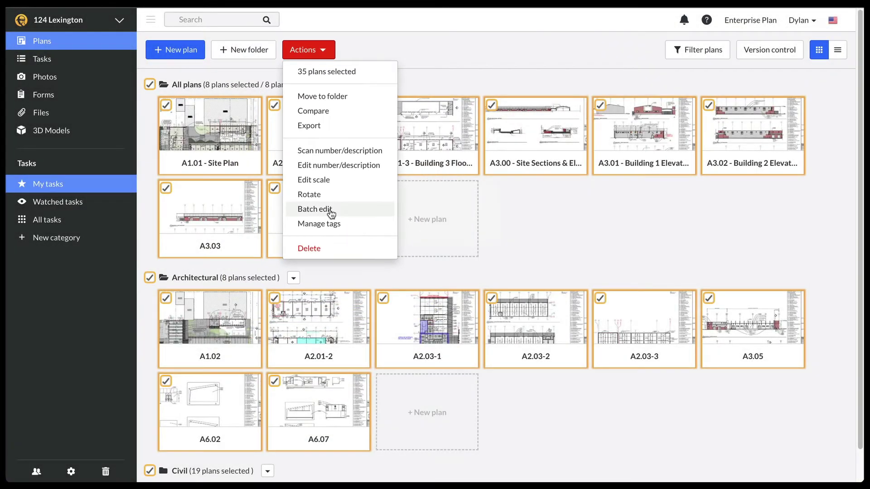
left_click(324, 312)
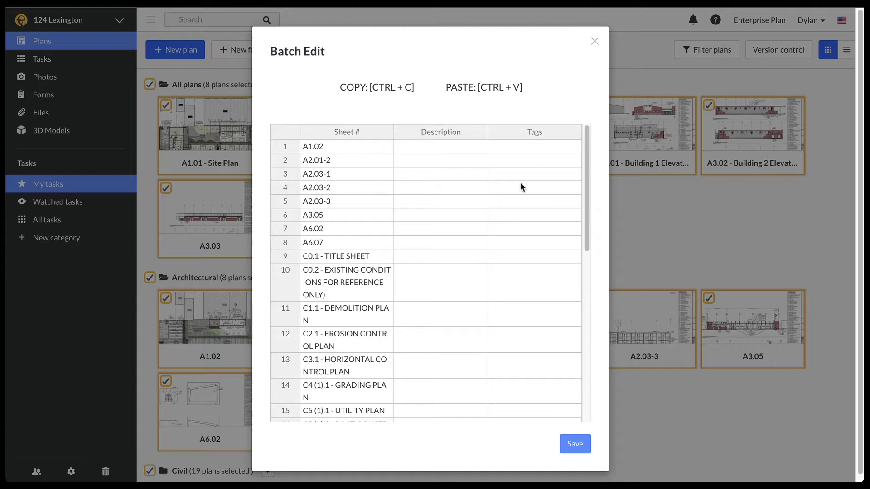
left_click(595, 41)
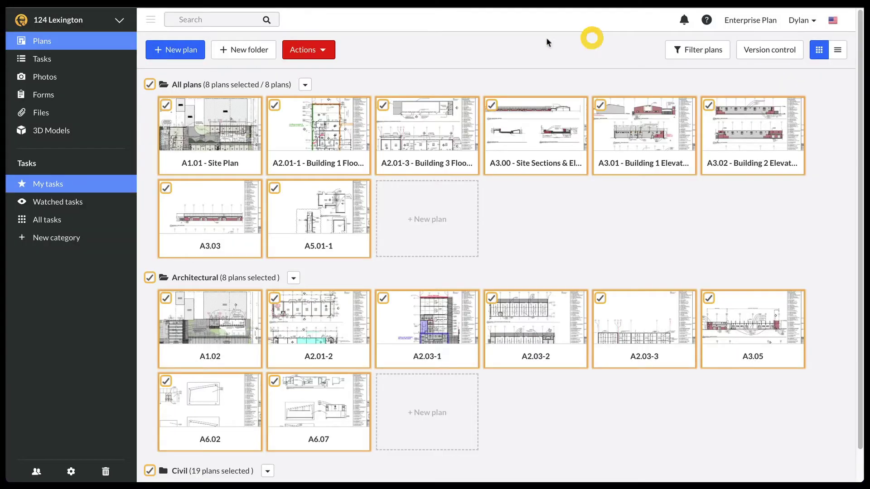
left_click(150, 85)
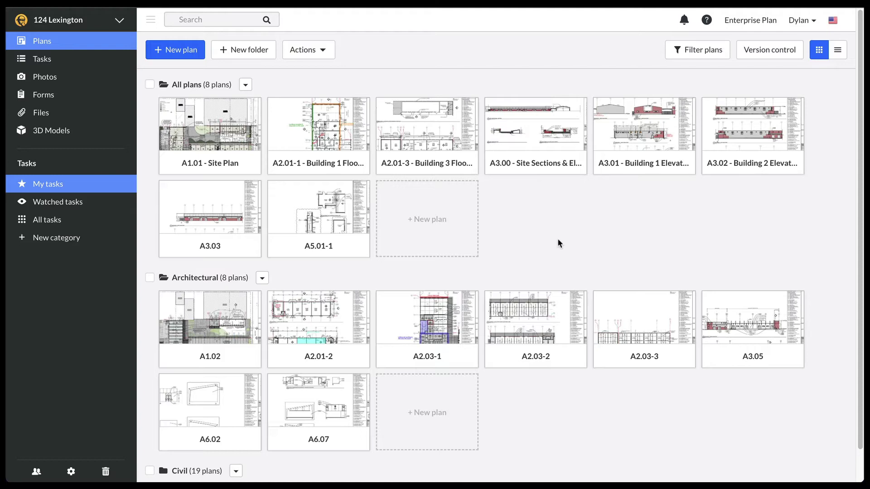
Step: Select all eight Architectural plans and start Scan number/description with Sheet # unchecked
left_click(150, 277)
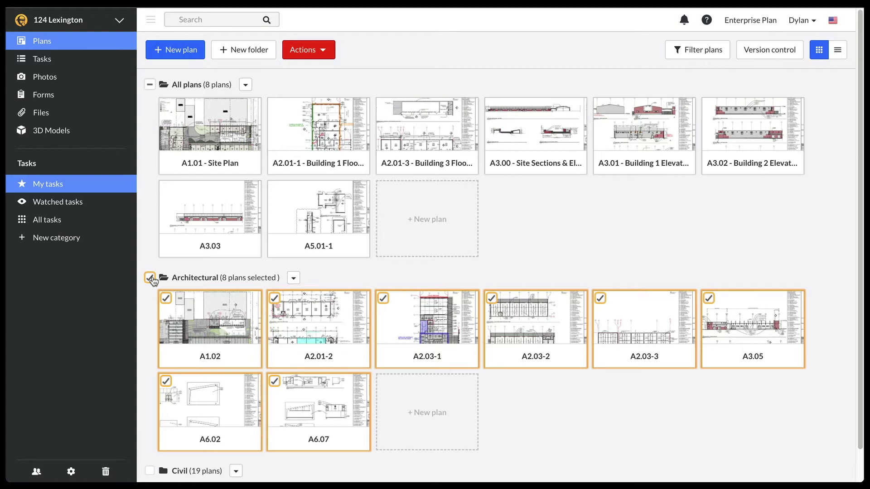
left_click(304, 50)
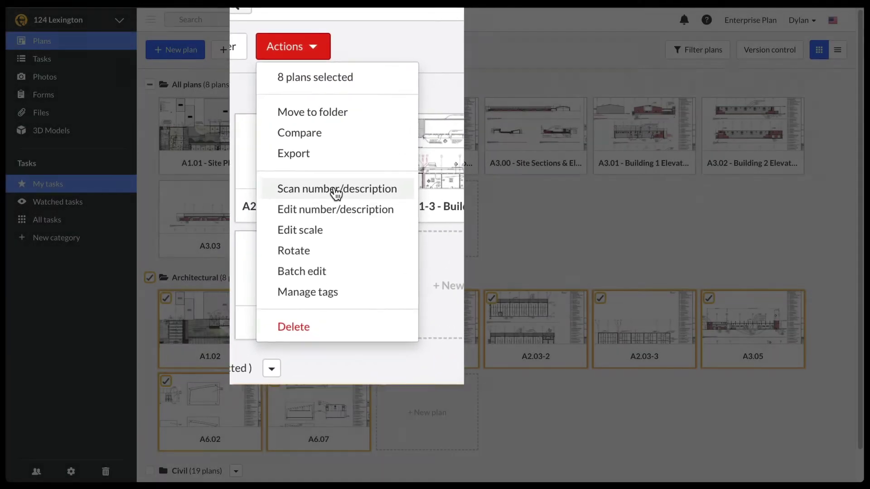
left_click(336, 149)
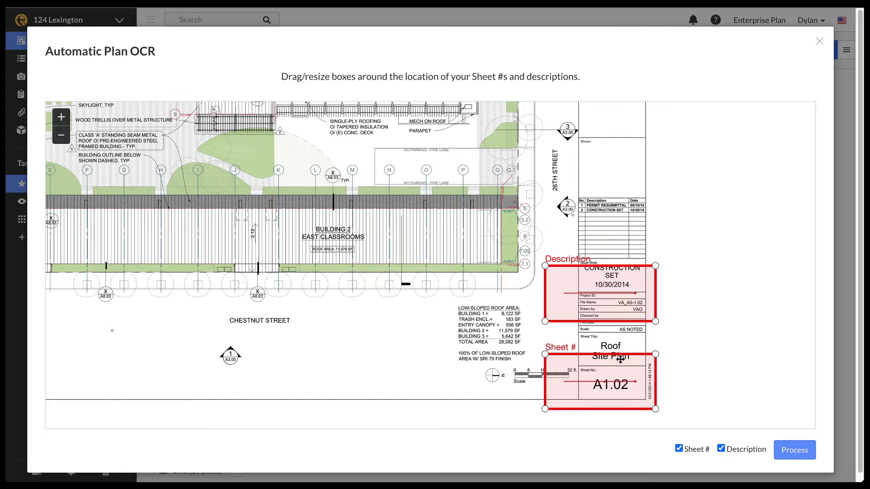
left_click_drag(546, 354, 580, 376)
left_click(679, 449)
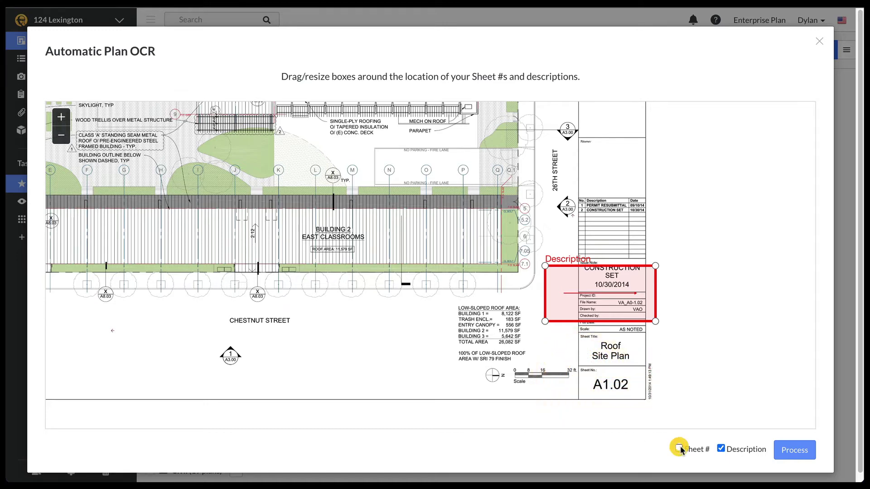
Step: Fit the Description box around the Roof Site Plan title and process the scan
left_click_drag(600, 274, 589, 317)
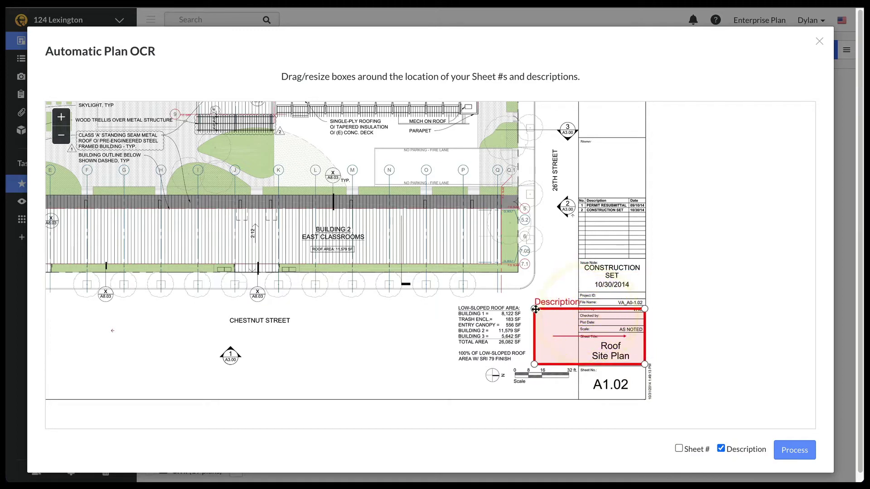
left_click_drag(536, 310, 580, 341)
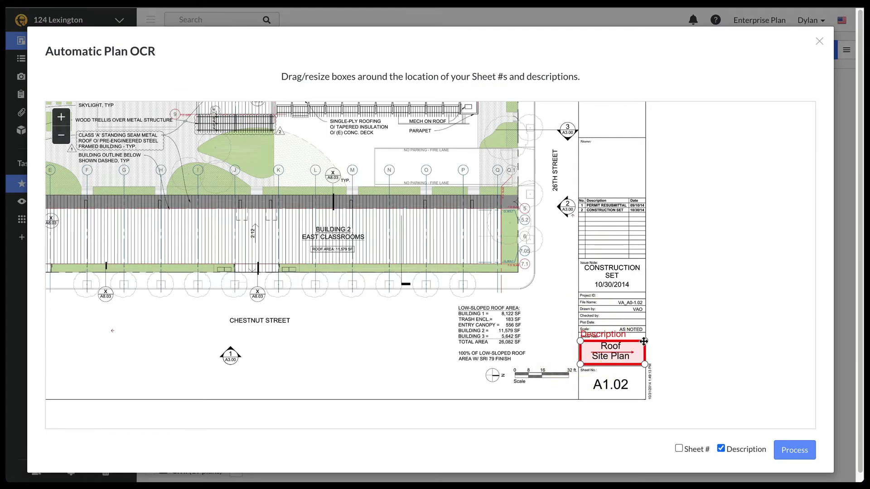
left_click(650, 342)
scroll(647, 349, "up", 5)
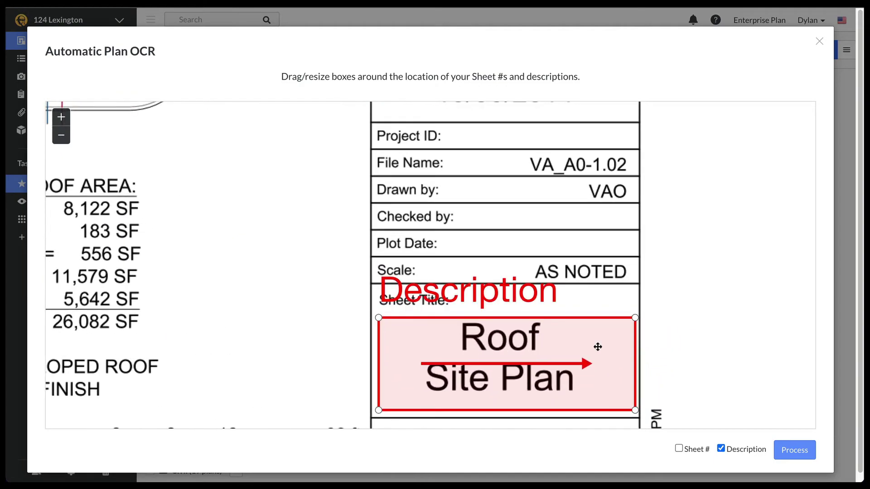
left_click_drag(596, 347, 592, 352)
left_click(591, 352)
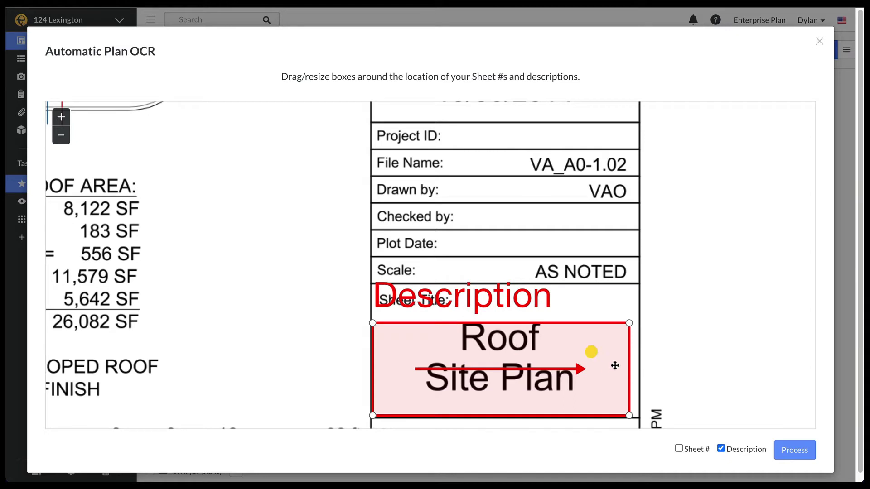
left_click_drag(630, 415, 639, 414)
mouse_move(639, 323)
left_mouse_down()
mouse_move(621, 273)
mouse_move(551, 157)
mouse_move(516, 118)
mouse_move(573, 285)
mouse_move(593, 304)
mouse_move(637, 307)
left_mouse_up()
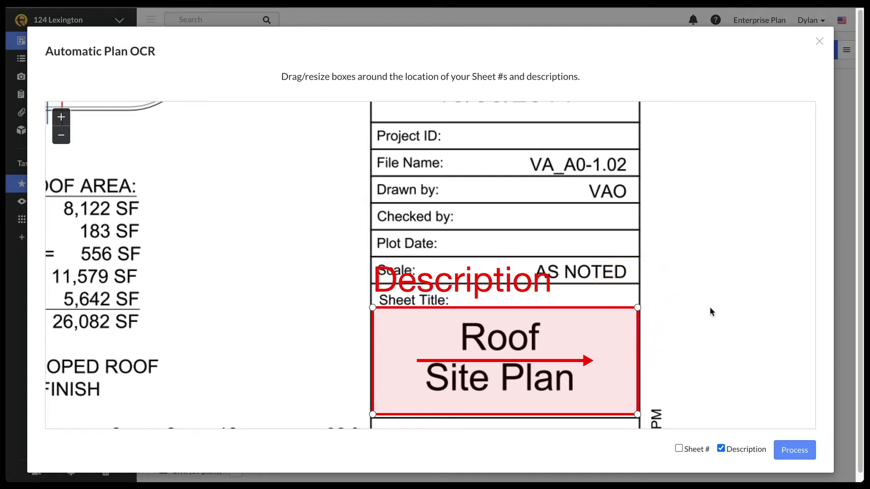
left_click_drag(639, 407, 638, 416)
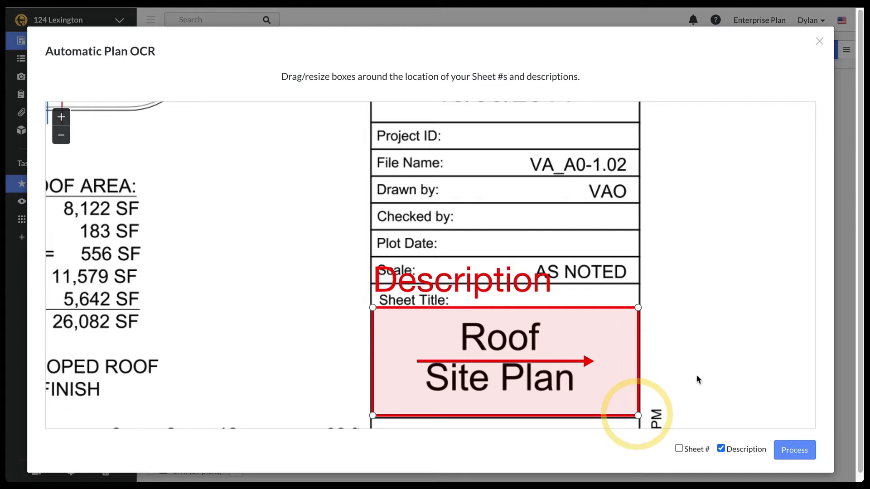
left_click(786, 452)
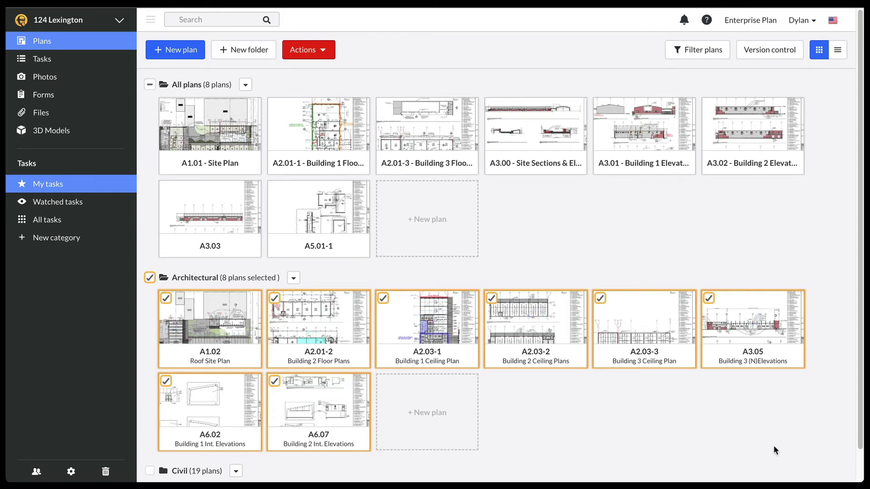
Step: Deselect the Architectural plans and bring A2.01-1's 1/8" = 1'-0" scale note into view
left_click(150, 278)
scroll(415, 341, "down", 1)
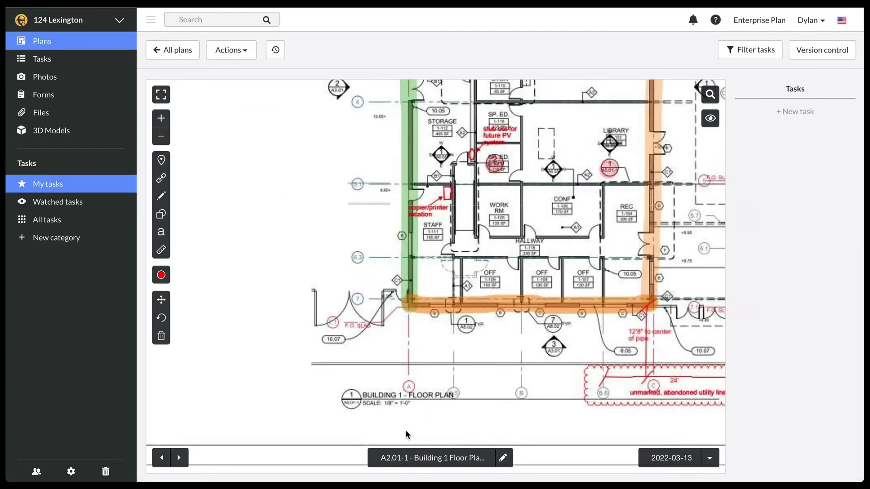
scroll(406, 431, "up", 5)
left_click_drag(362, 388, 442, 388)
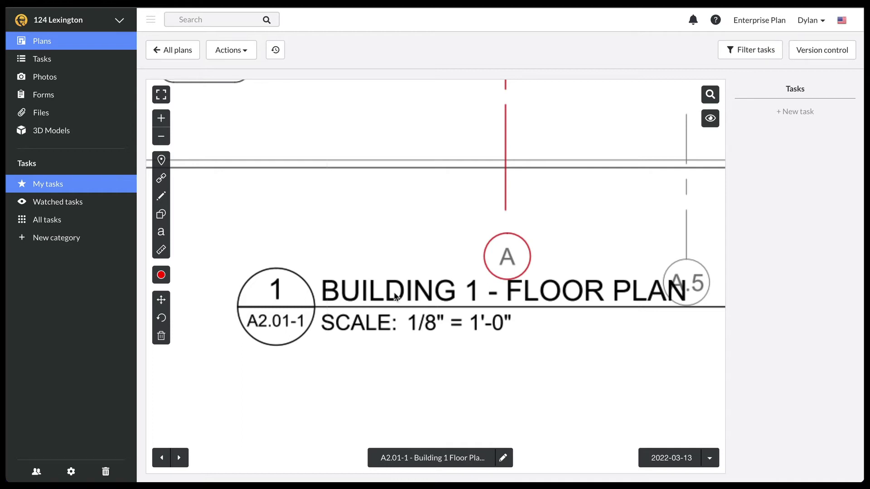
Step: Check this plan's Edit scale settings without changing them, then bring up the measurement tools
left_click(231, 51)
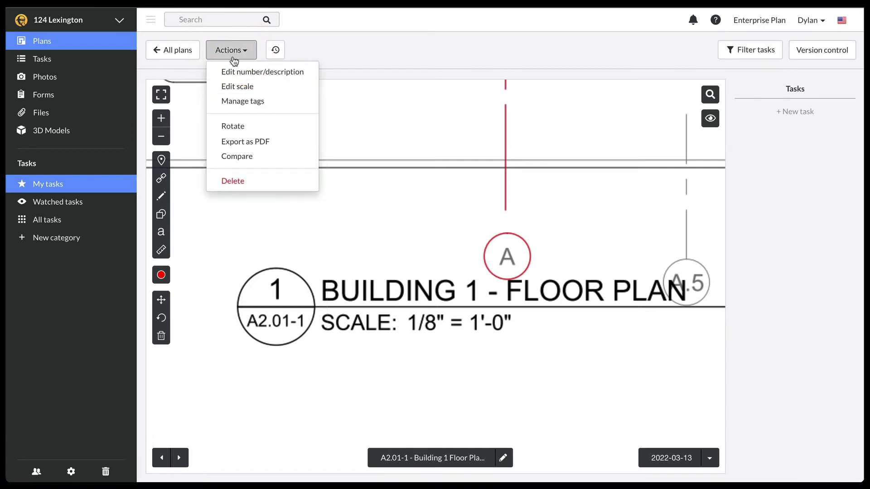
left_click(233, 87)
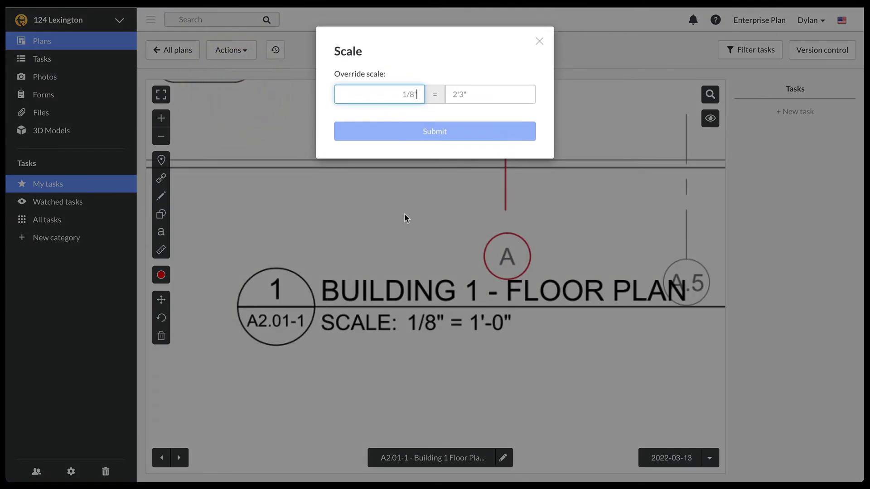
left_click(537, 42)
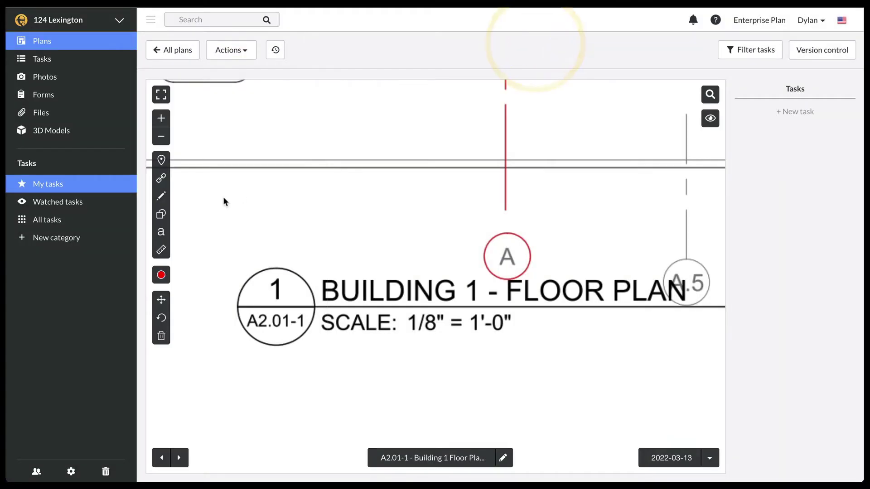
left_click(161, 250)
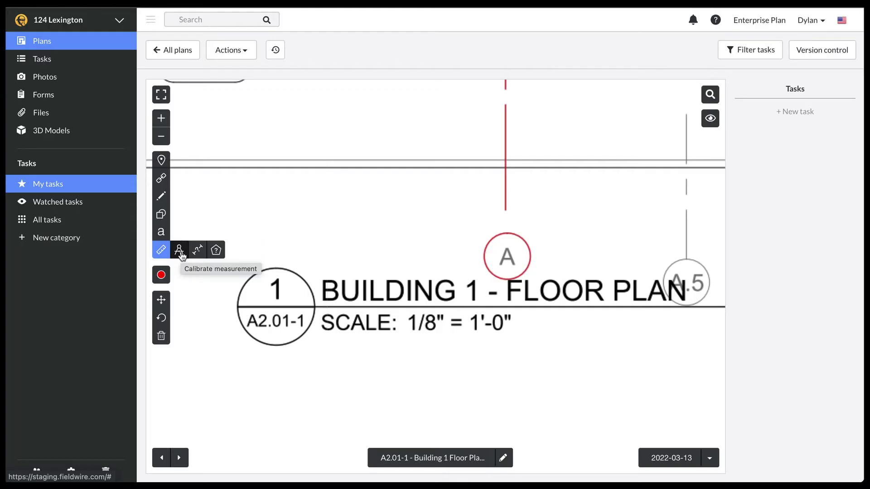
Step: Back on All plans, select the 8 Architectural plans and review their scale settings unchanged
left_click(172, 49)
left_click(150, 277)
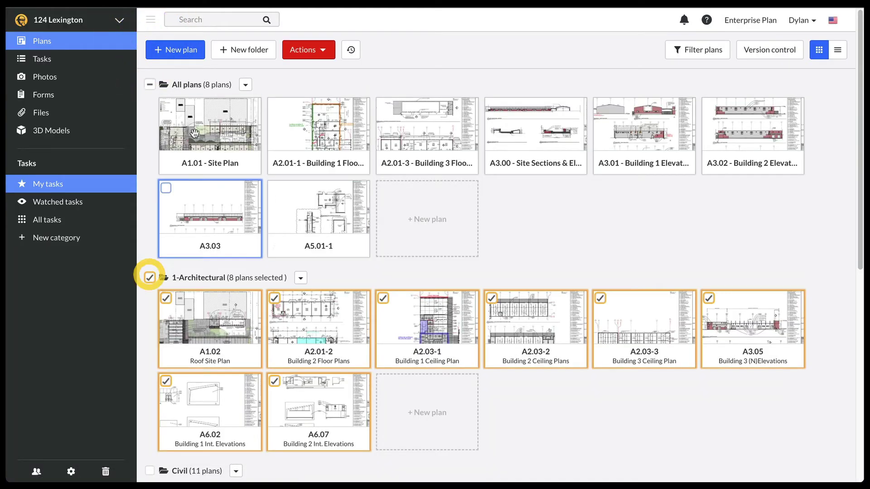
left_click(295, 50)
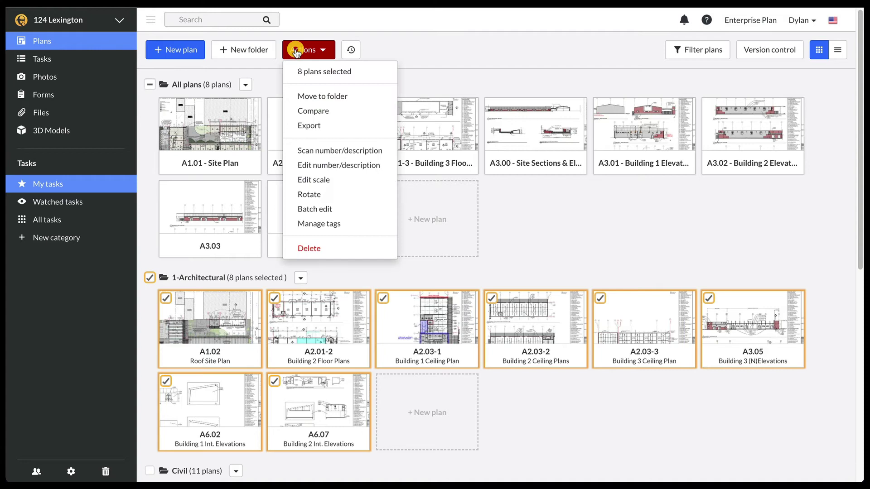
left_click(300, 180)
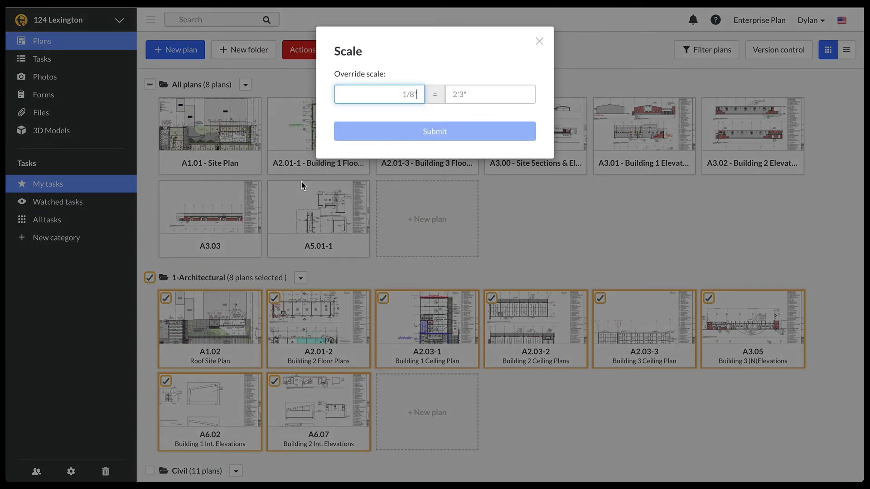
left_click(539, 41)
left_click(306, 52)
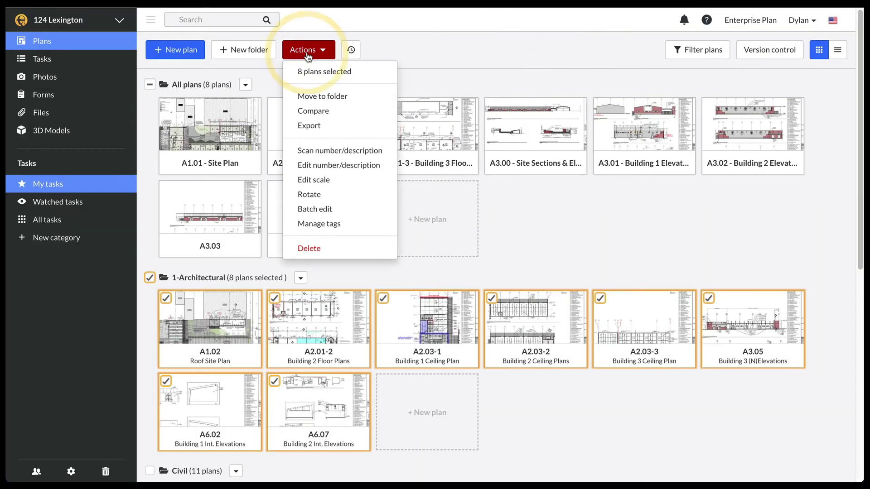
mouse_move(346, 199)
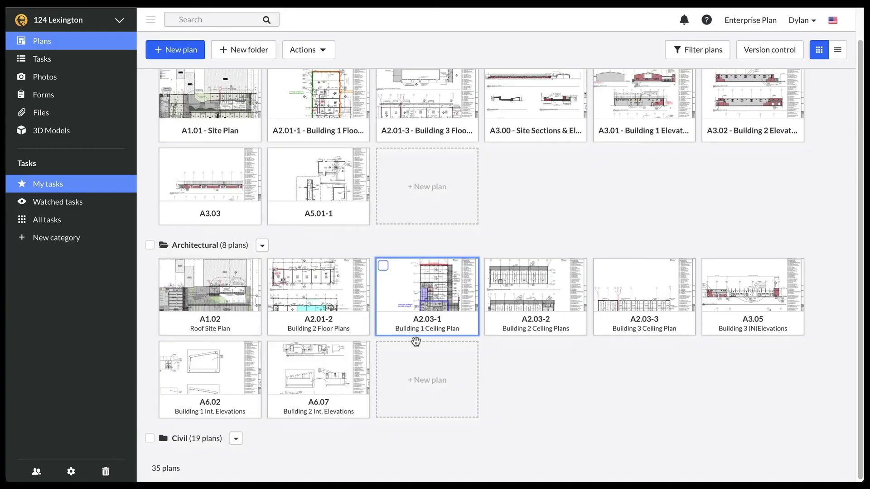
Step: Prefix the Architectural folder name with '1-' to make it 1-Architectural
scroll(424, 366, "up", 1)
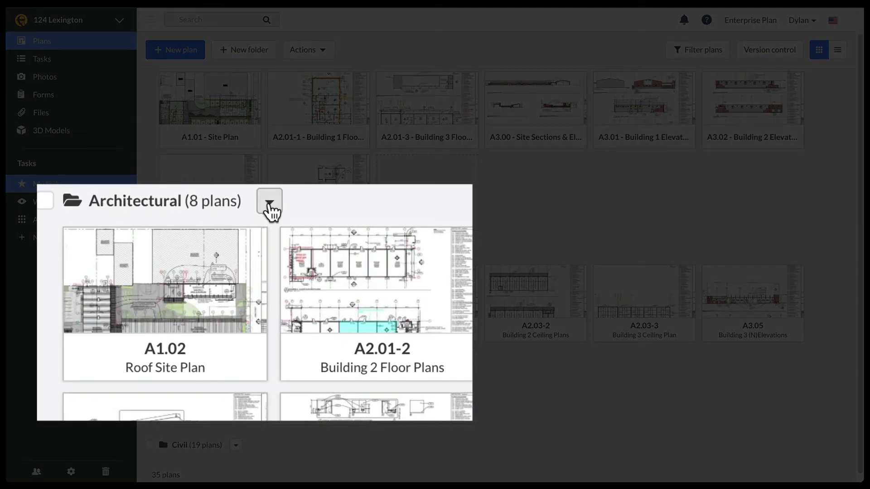
left_click(269, 203)
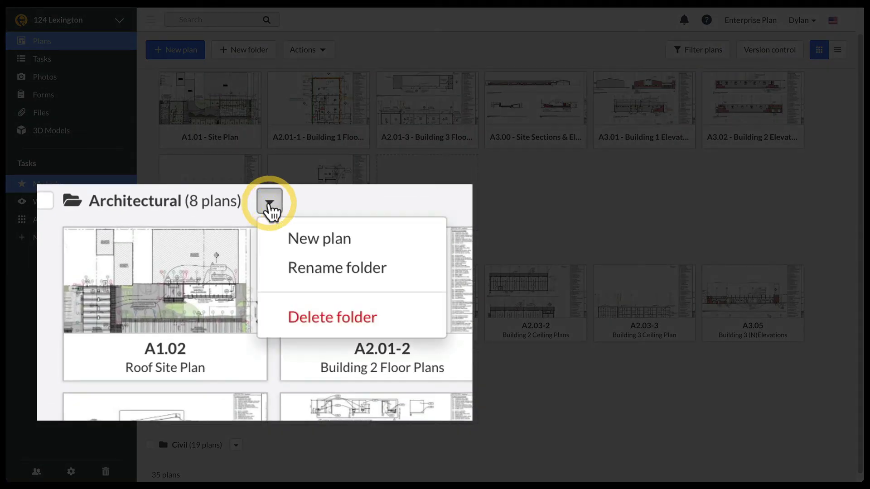
left_click(335, 271)
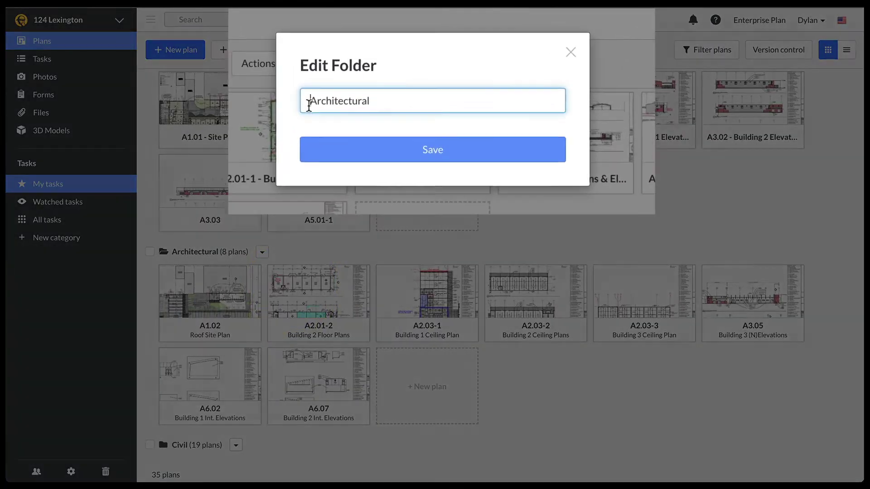
left_click(341, 78)
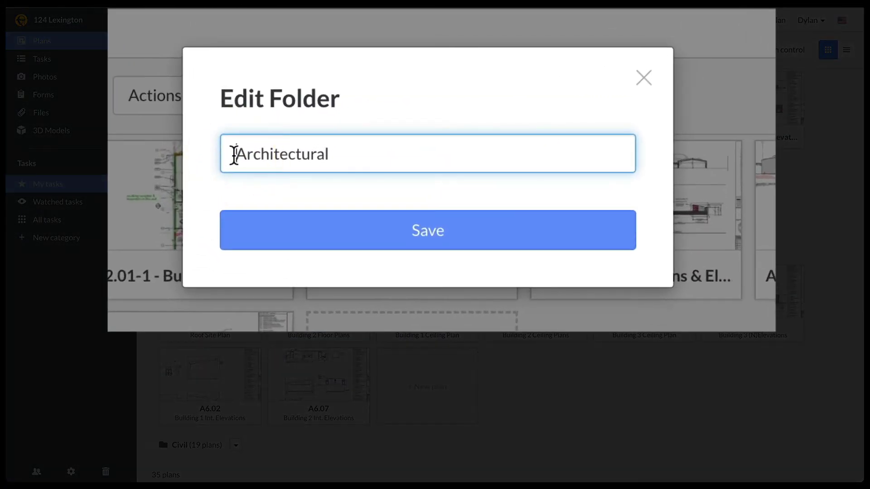
type("1-")
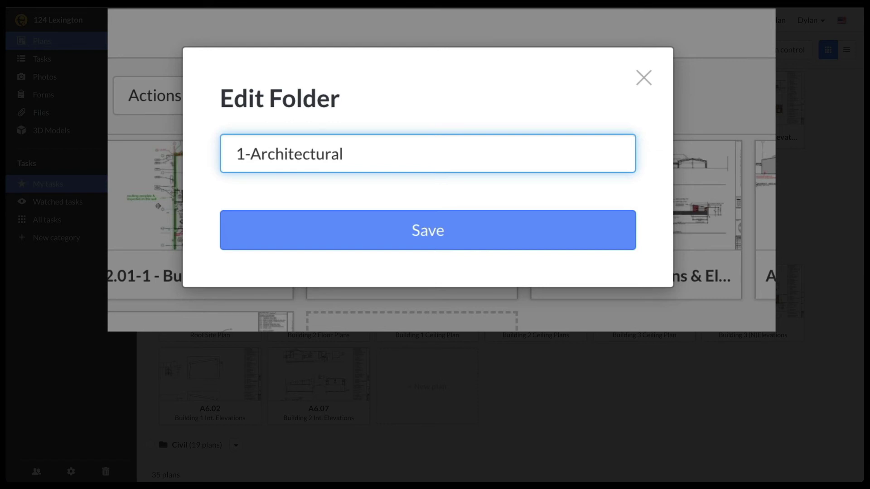
Step: Save the pending folder name and create a new plan folder named Structural
left_click(413, 249)
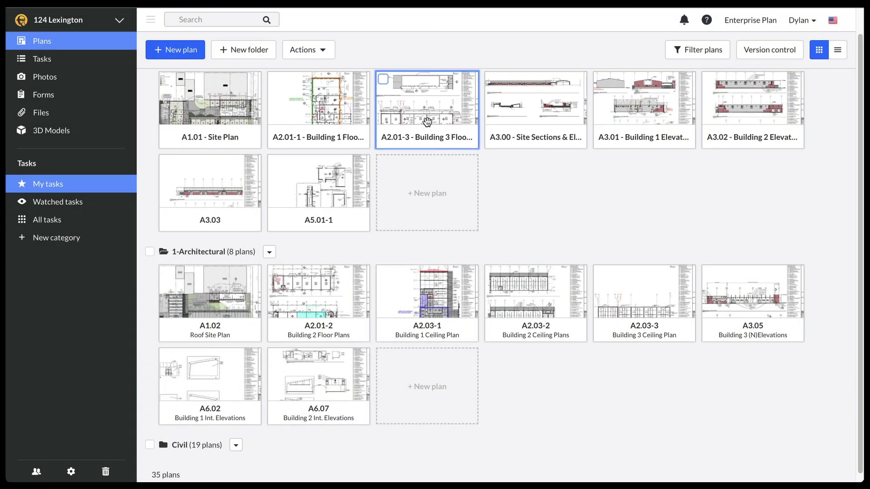
scroll(174, 471, "down", 8)
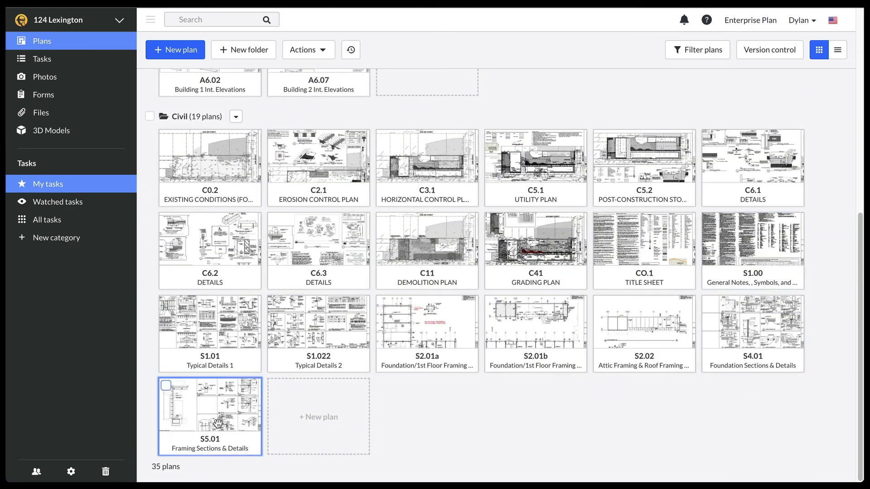
left_click(257, 49)
type("Struc")
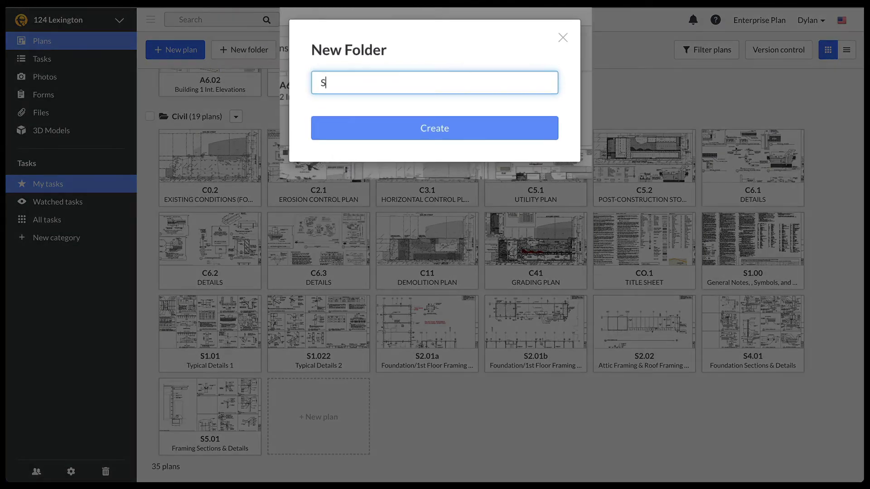
type("tural")
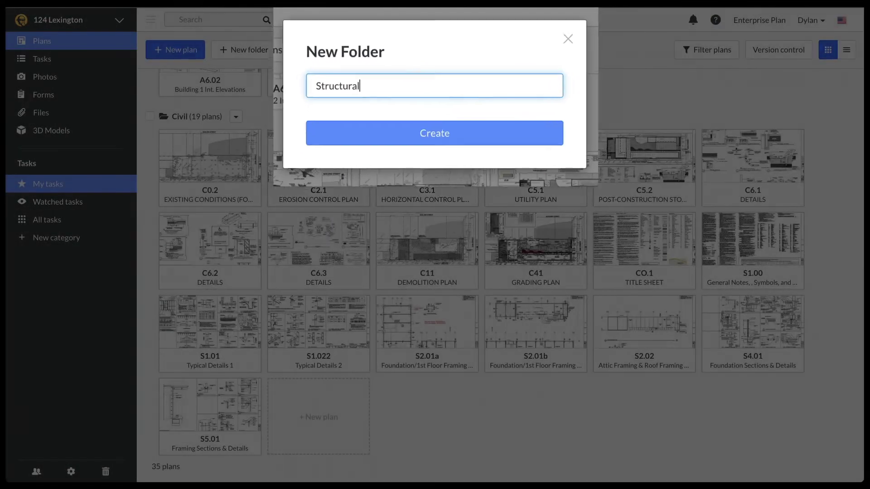
key("Return")
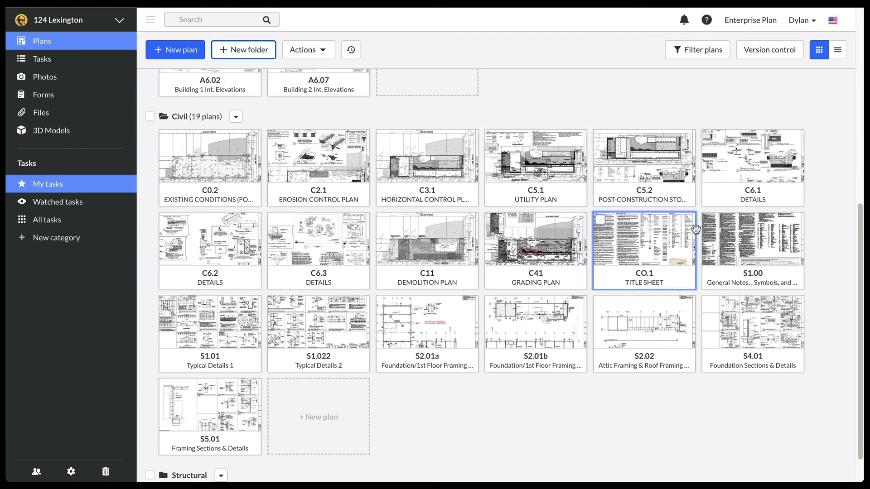
Step: Select sheets S1.00 through S5.01 in Civil and drag them into the Structural folder
left_click(708, 222)
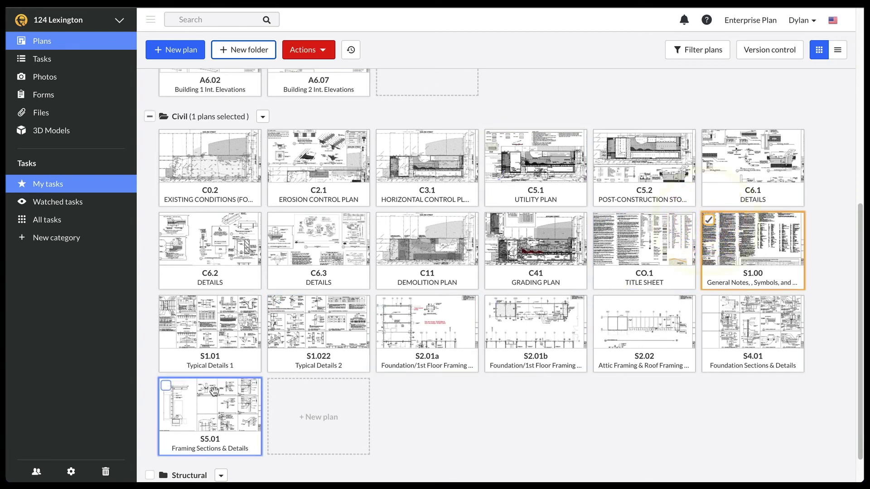
left_click(166, 389, "shift")
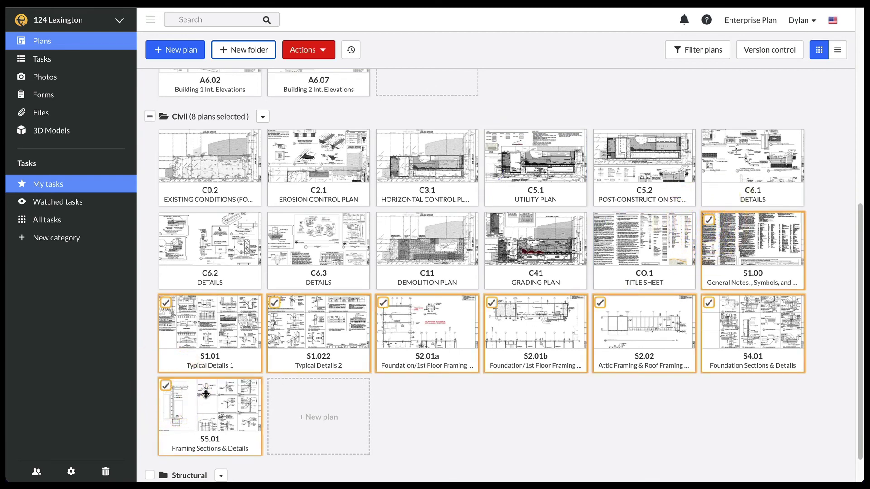
left_click_drag(205, 397, 189, 434)
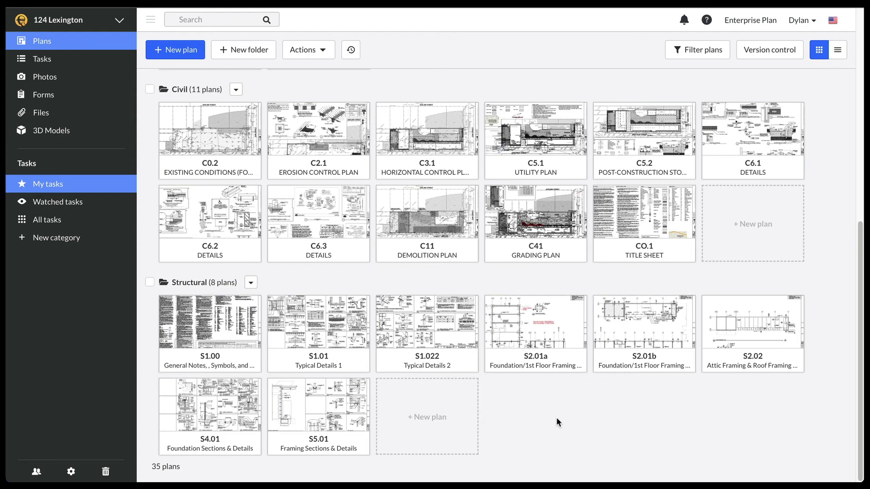
Step: Select plans A6.07, C3.1 and S1.01 in the plans list
scroll(557, 417, "up", 5)
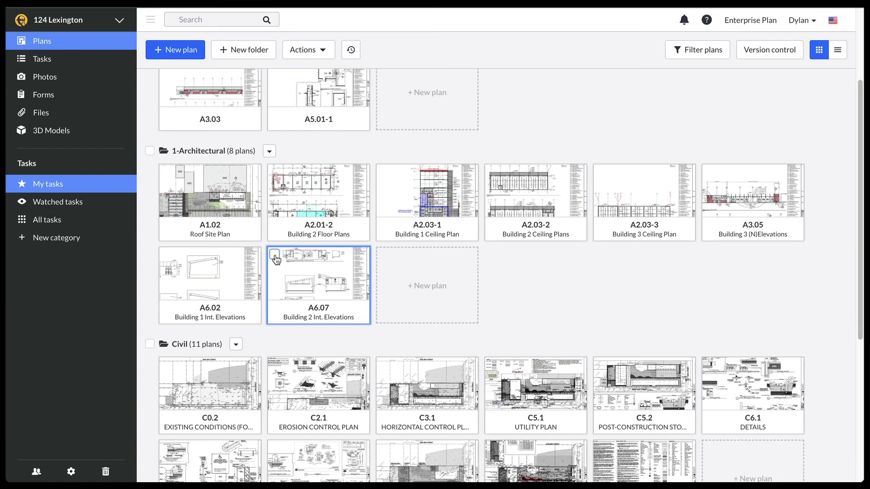
left_click(275, 255)
scroll(532, 311, "down", 2)
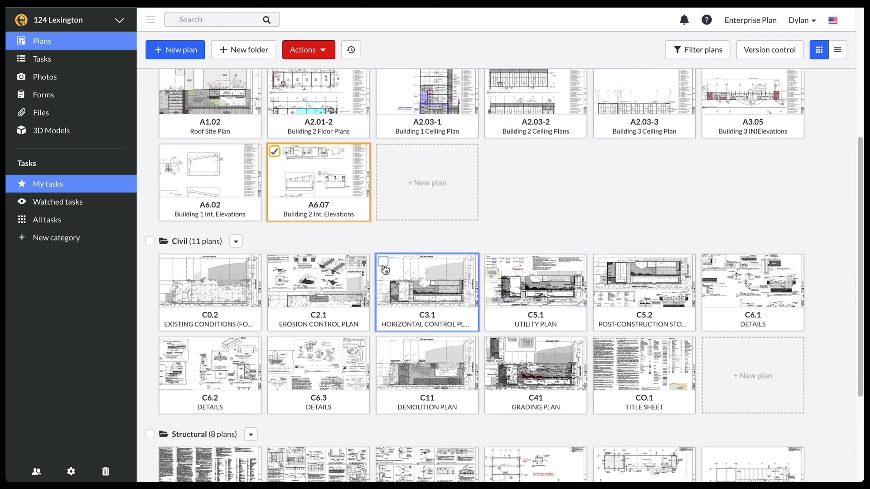
left_click(384, 263)
scroll(393, 341, "down", 3)
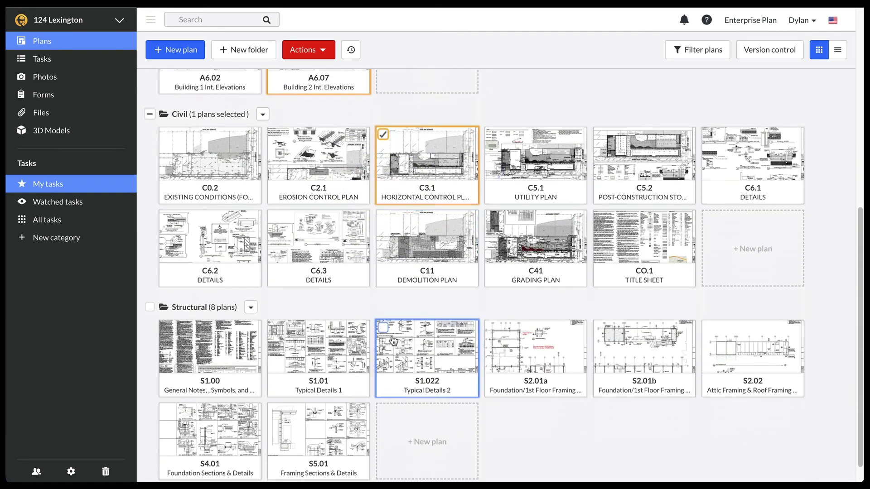
left_click(274, 329)
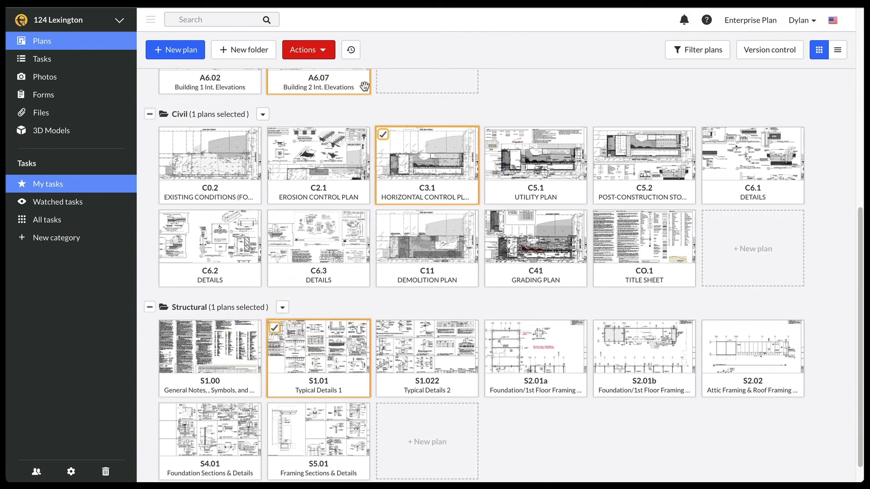
Step: Apply the entry fountain tag to the three selected plans through Actions > Manage tags
left_click(328, 57)
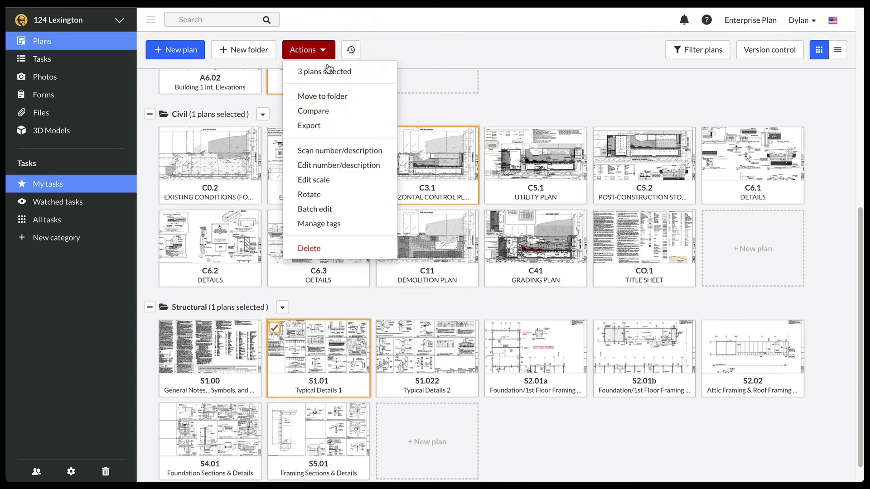
left_click(327, 226)
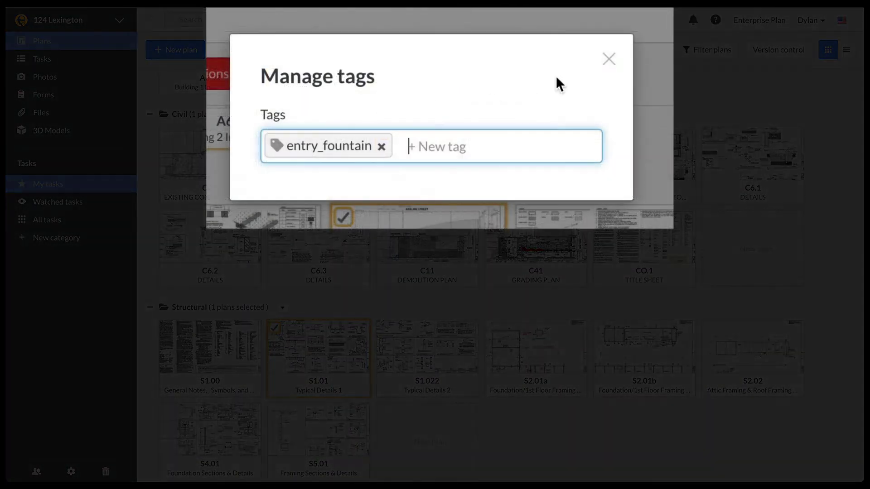
left_click(537, 44)
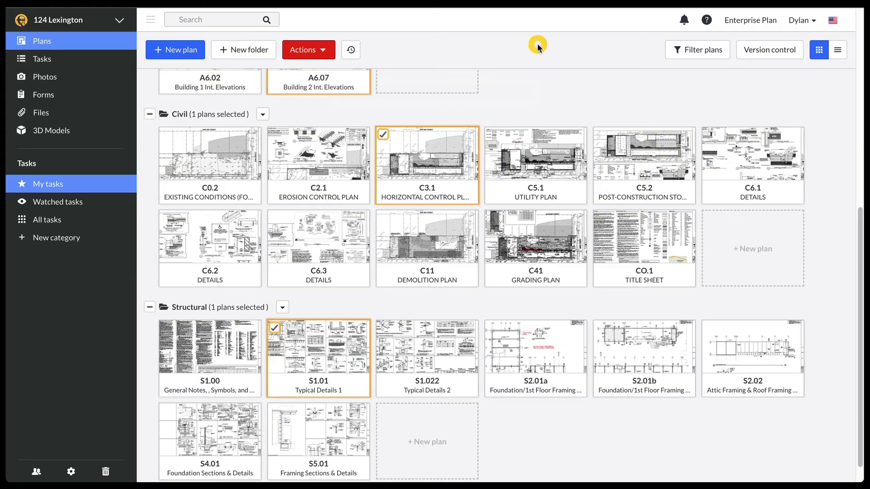
left_click(308, 49)
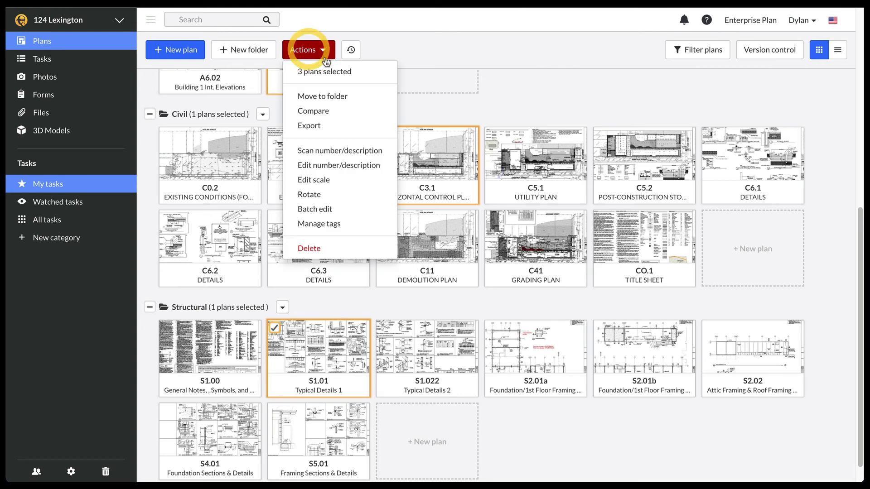
Step: Deselect all plans and filter the plans list by the entry_fountain tag
mouse_move(325, 72)
left_click(425, 87)
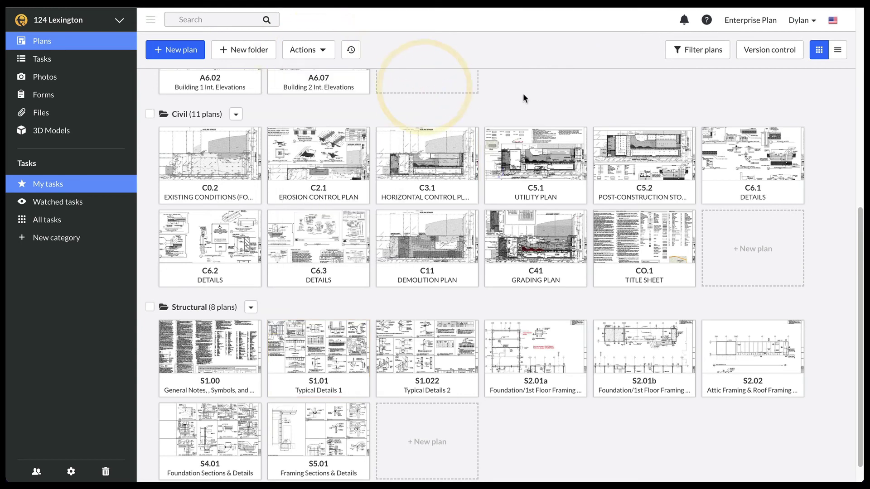
left_click(695, 51)
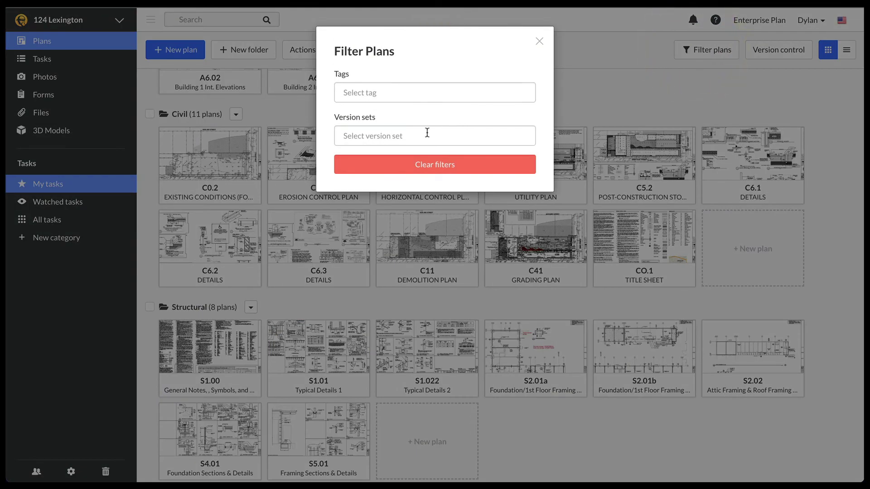
left_click(412, 93)
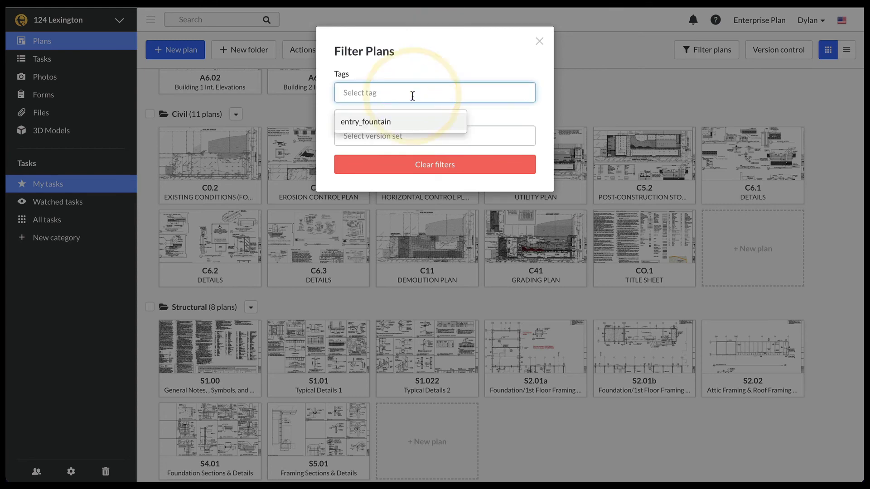
key("Return")
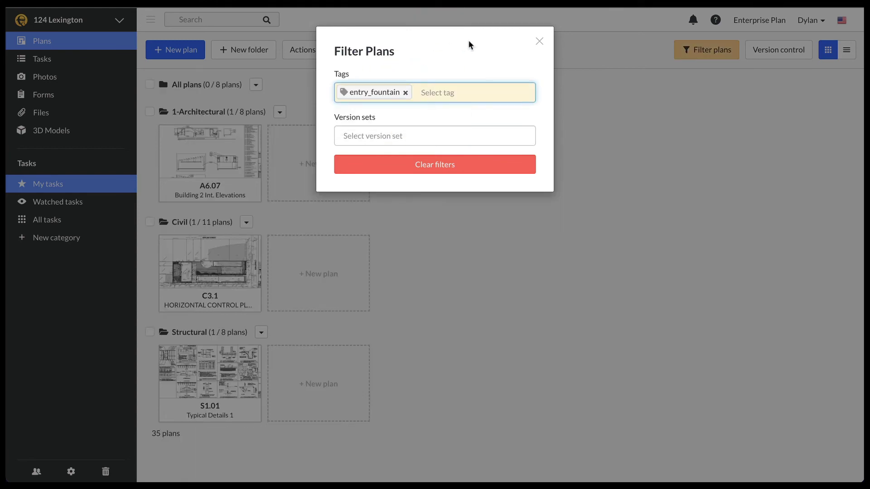
Step: Review the tagged sheets A6.07, C3.1 and S1.01, then clear the tag filter
left_click(540, 40)
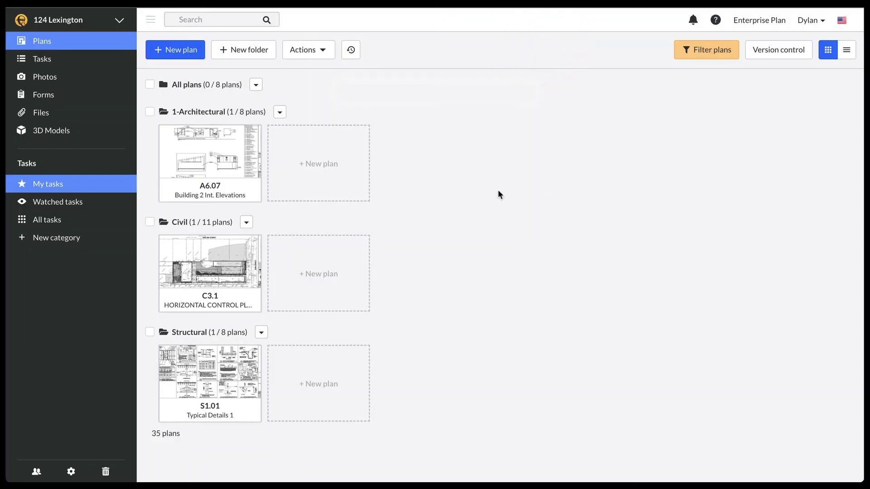
left_click(685, 50)
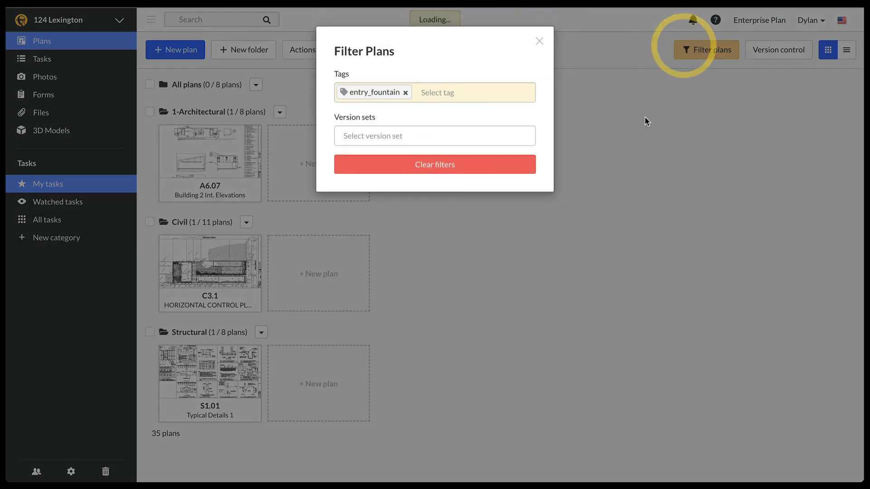
left_click(486, 175)
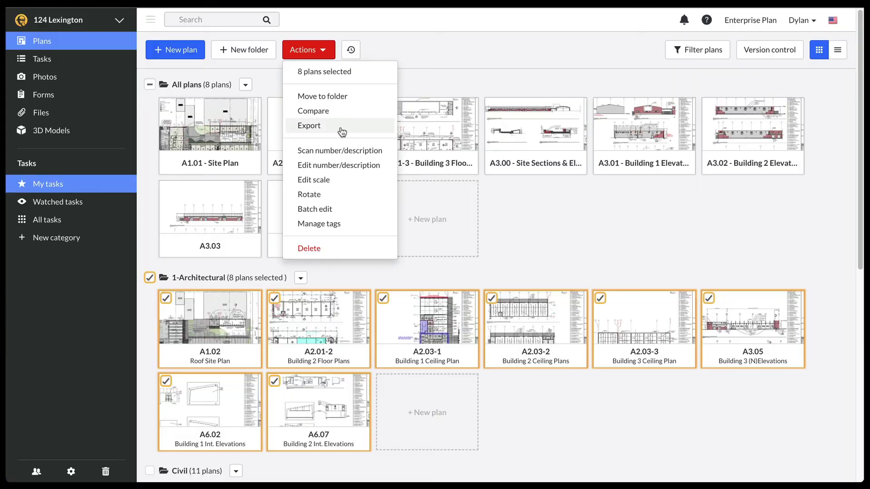
Step: Export the eight 1-Architectural plans with only red and blue markup layers, then open the linked 360° photo
left_click(342, 131)
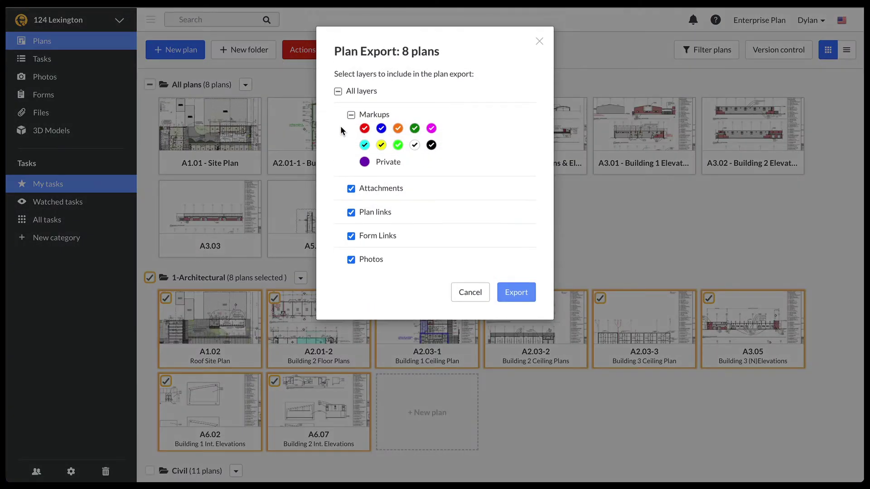
left_click(341, 91)
left_click(341, 91)
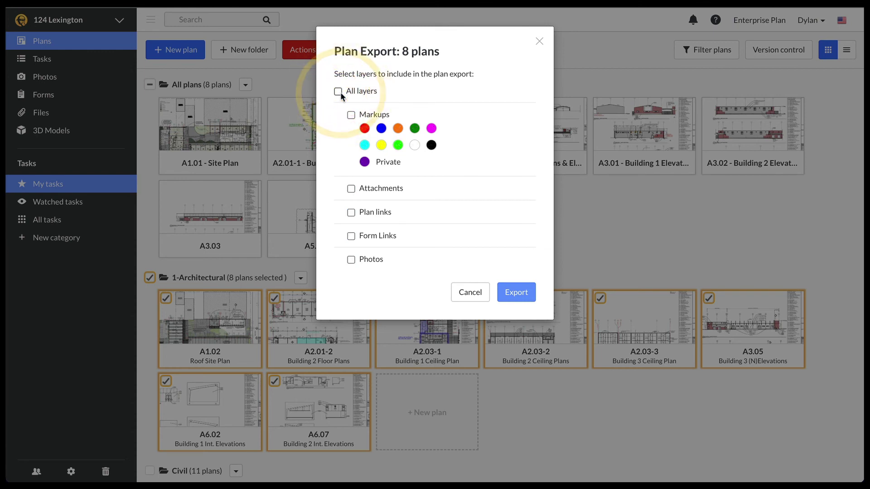
left_click(364, 129)
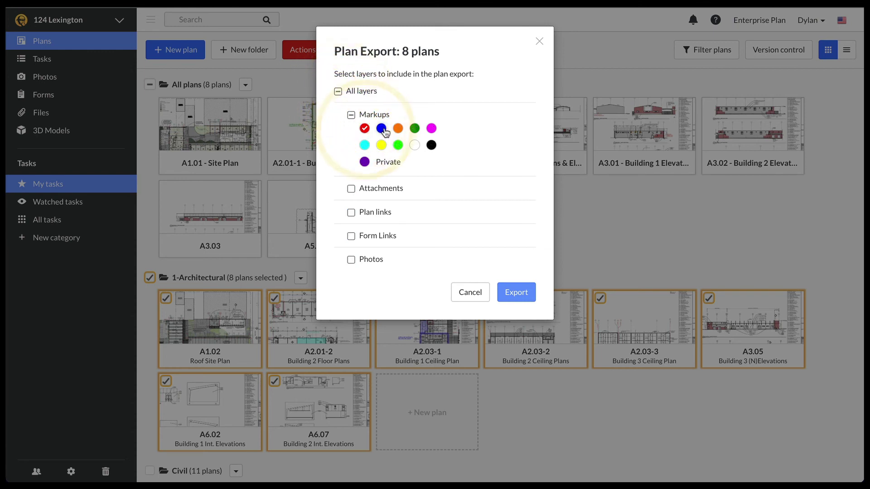
left_click(382, 129)
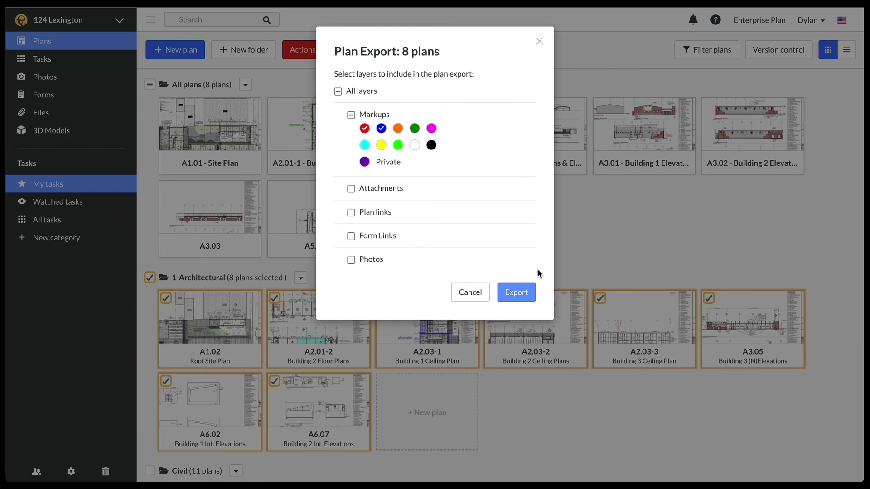
left_click(516, 293)
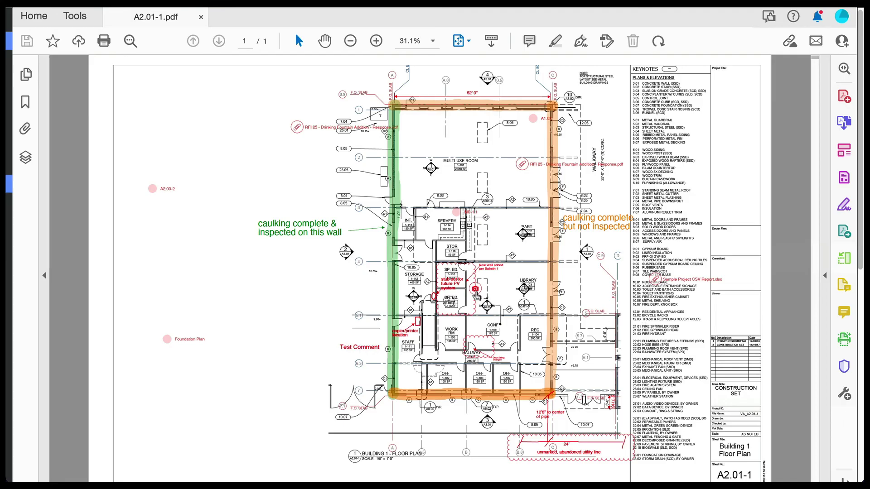
mouse_move(474, 294)
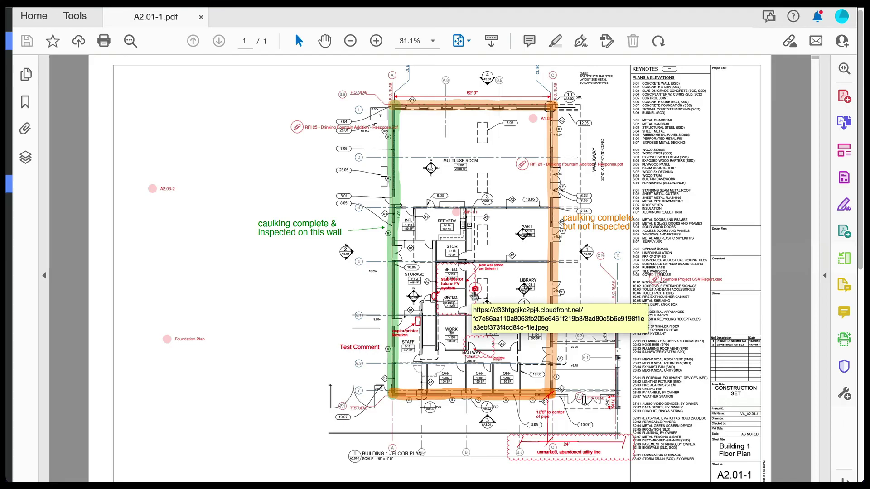
left_click(475, 294)
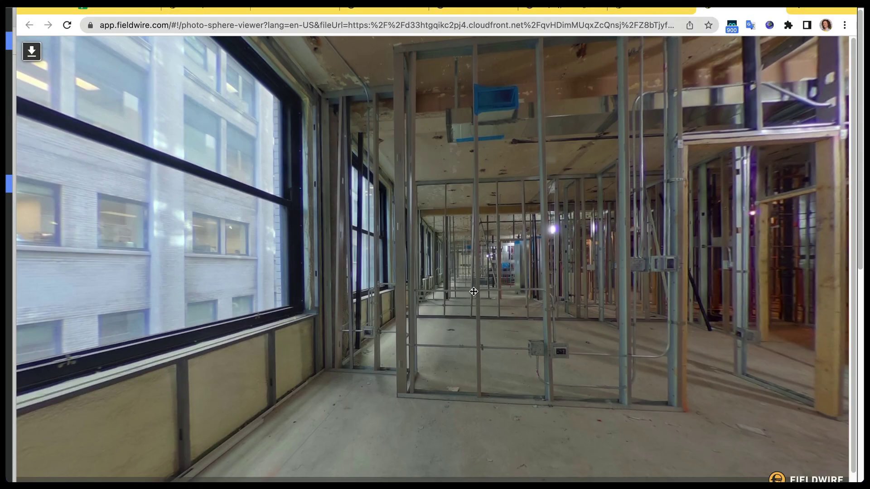
Step: Turn the 360° jobsite photo to look along the corridor and up toward the ceiling
left_click_drag(473, 292, 361, 267)
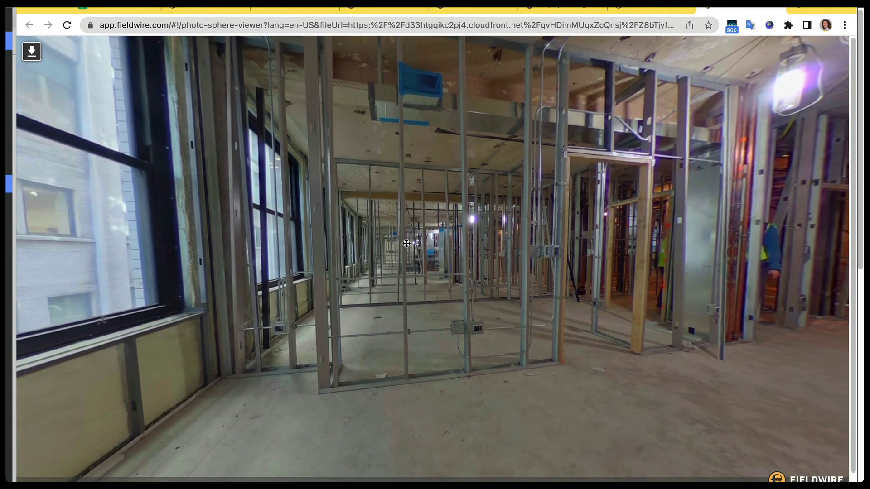
left_click_drag(586, 191, 251, 210)
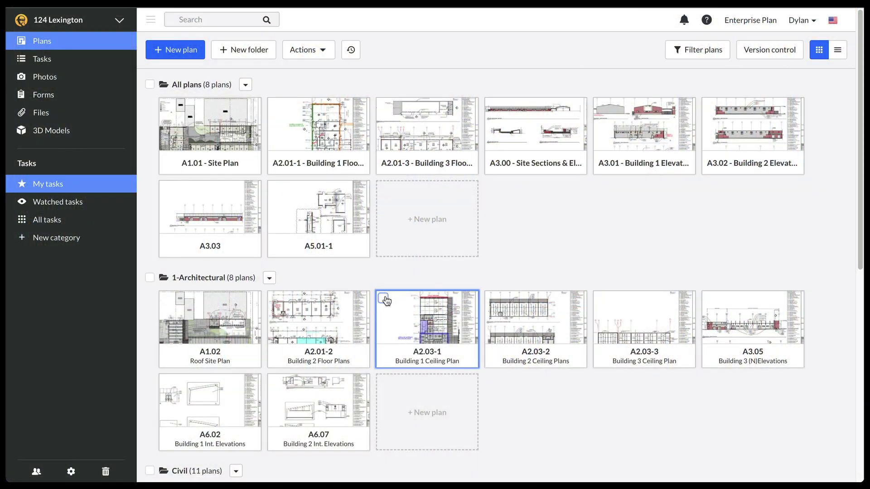
Step: Delete plan A2.03-1 via Actions > Delete, confirm, and open the project's trash
left_click(382, 298)
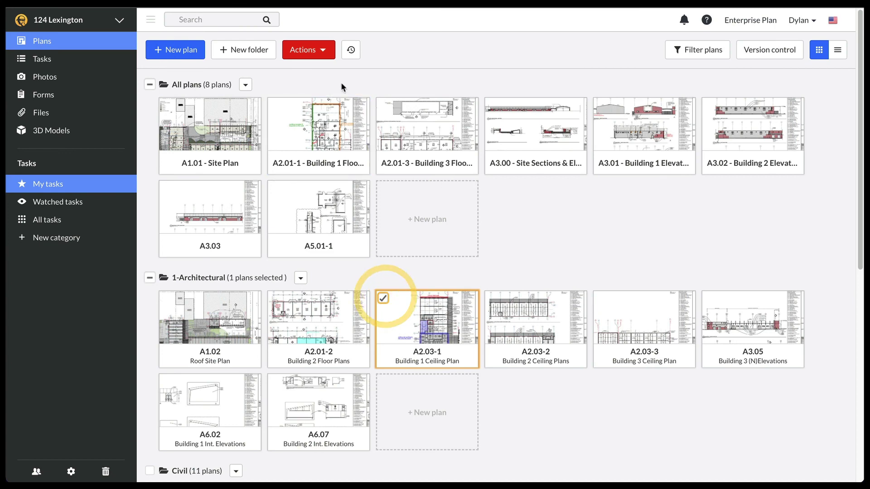
left_click(322, 55)
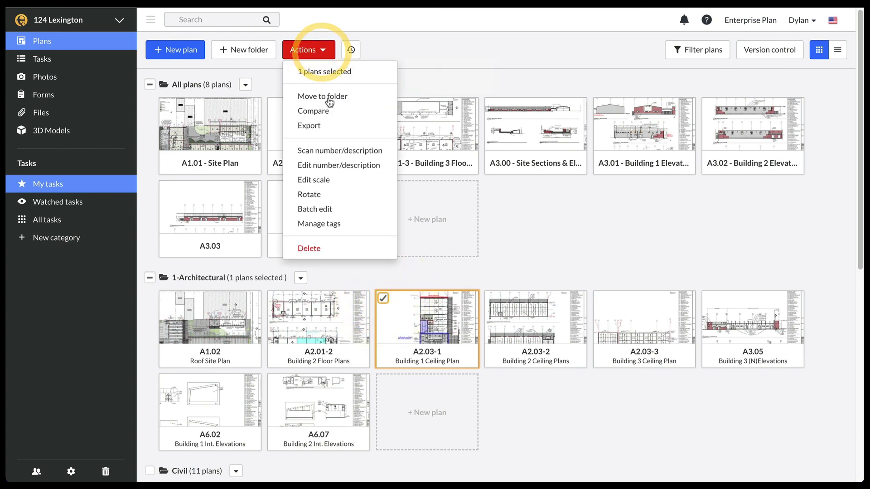
left_click(328, 250)
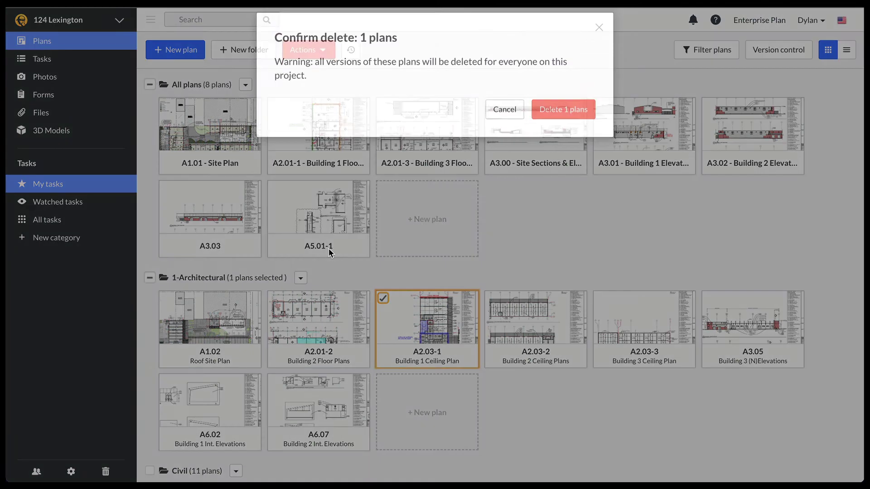
left_click(559, 126)
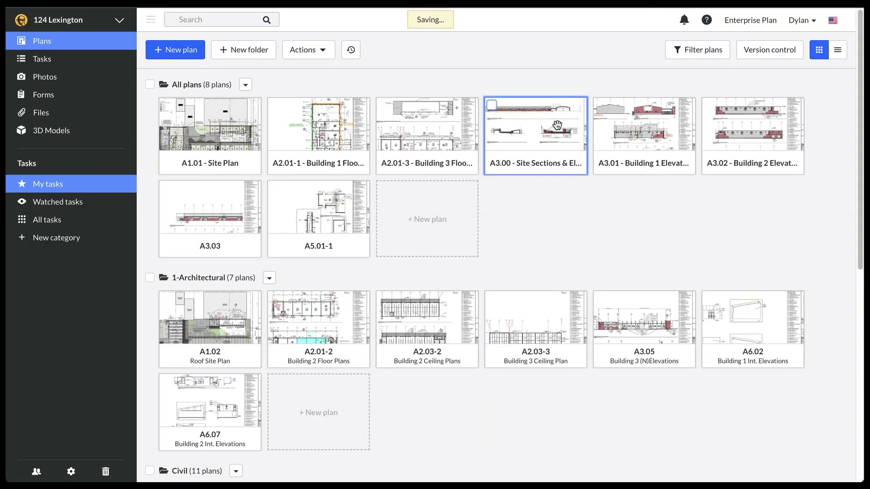
left_click(104, 471)
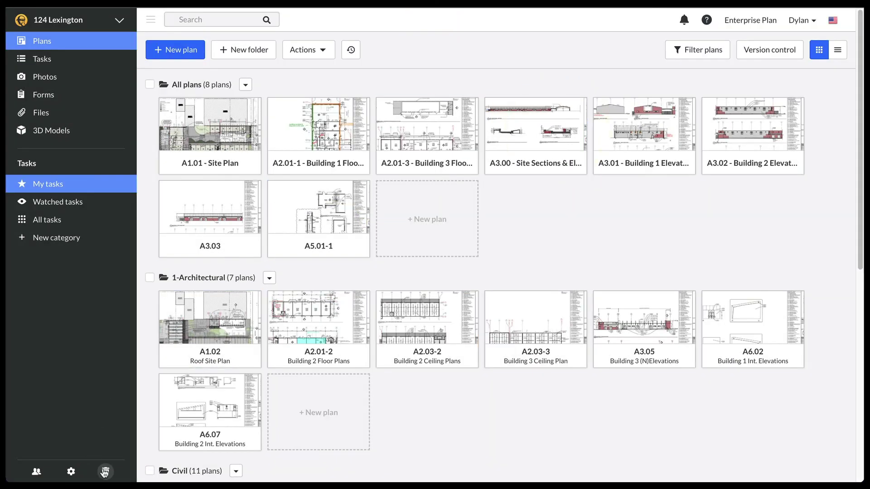